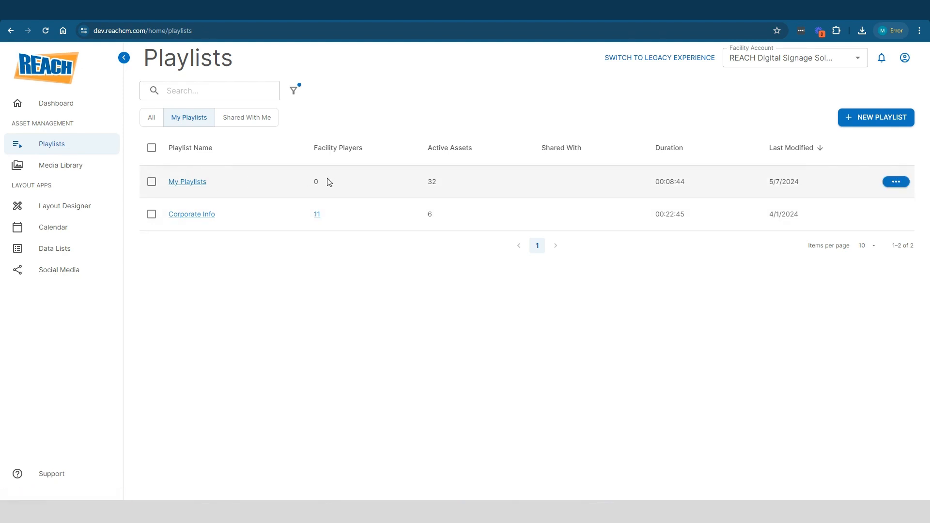
Examine the full list of facility players that include the Corporate Info playlist, and close the list
click(318, 219)
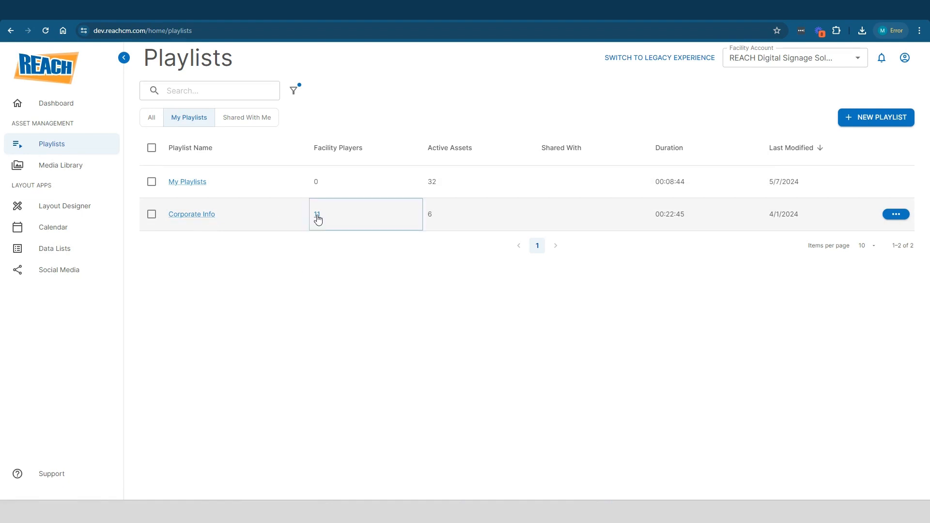
mouse_move(585, 266)
mouse_down()
mouse_move(586, 339)
mouse_move(577, 258)
mouse_up()
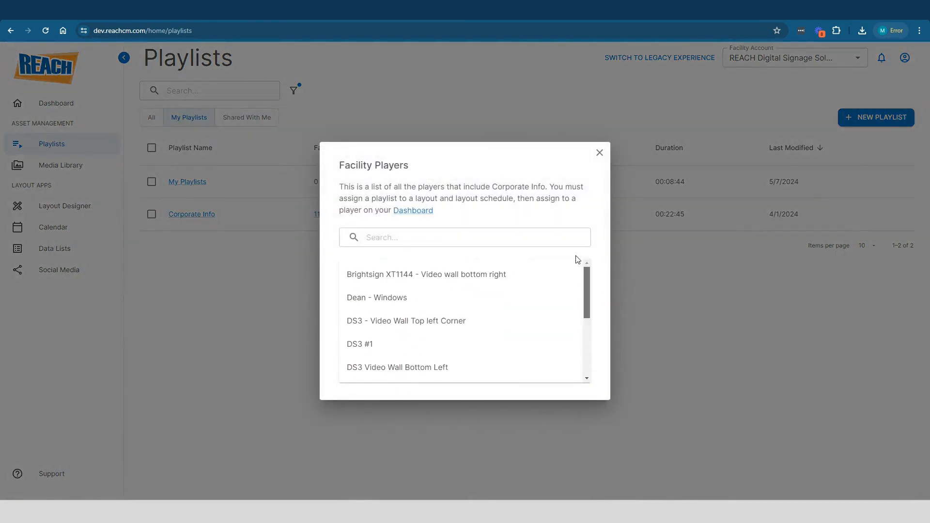
click(599, 153)
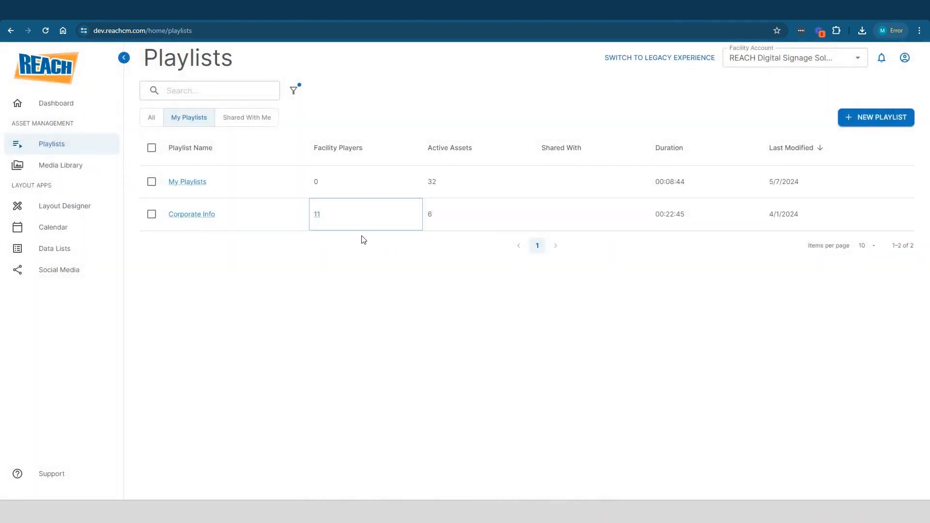
click(319, 219)
drag(585, 271, 588, 326)
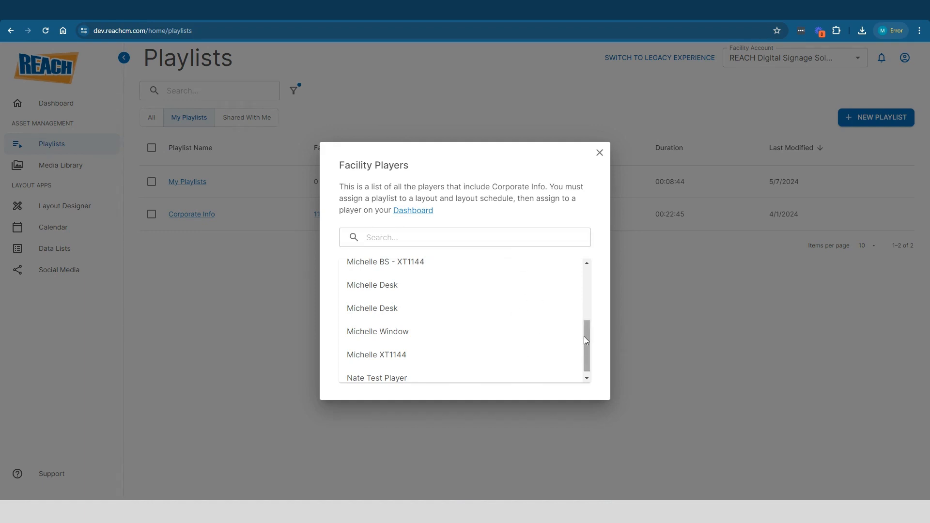
drag(585, 339, 581, 266)
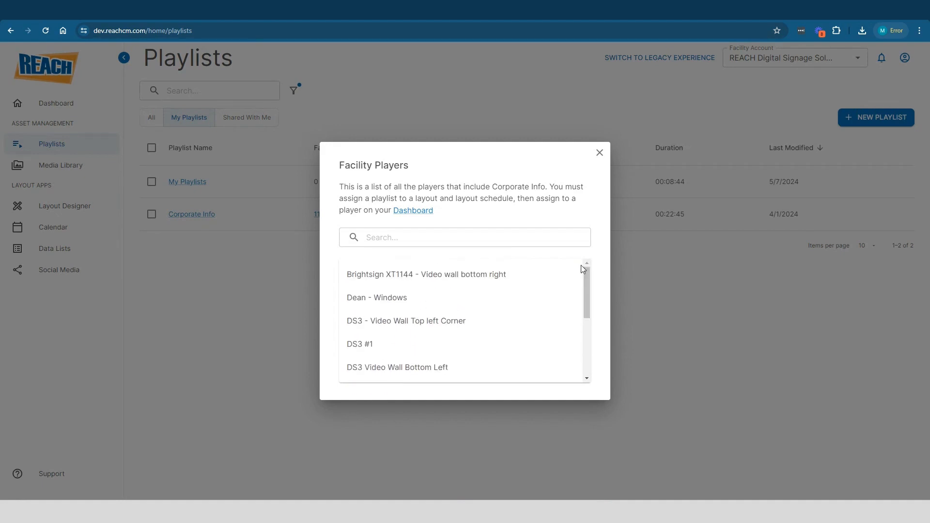
click(599, 153)
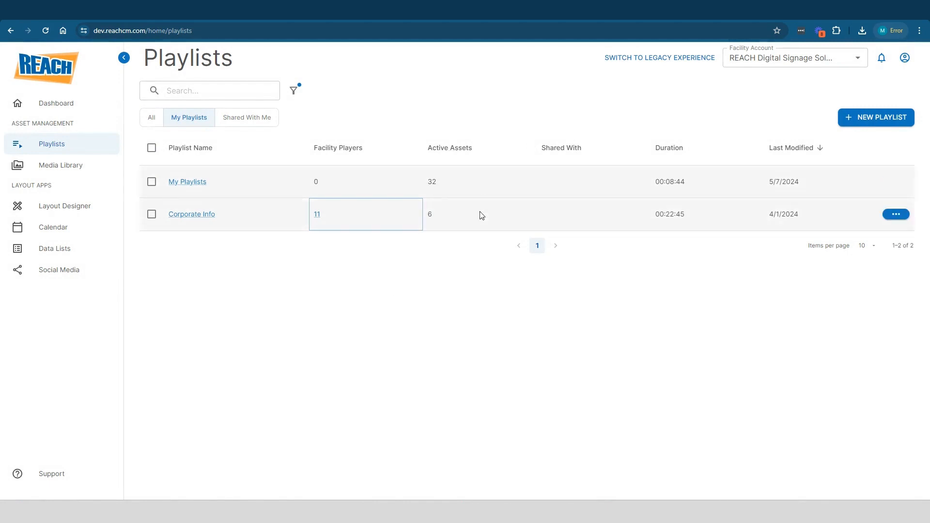
click(448, 314)
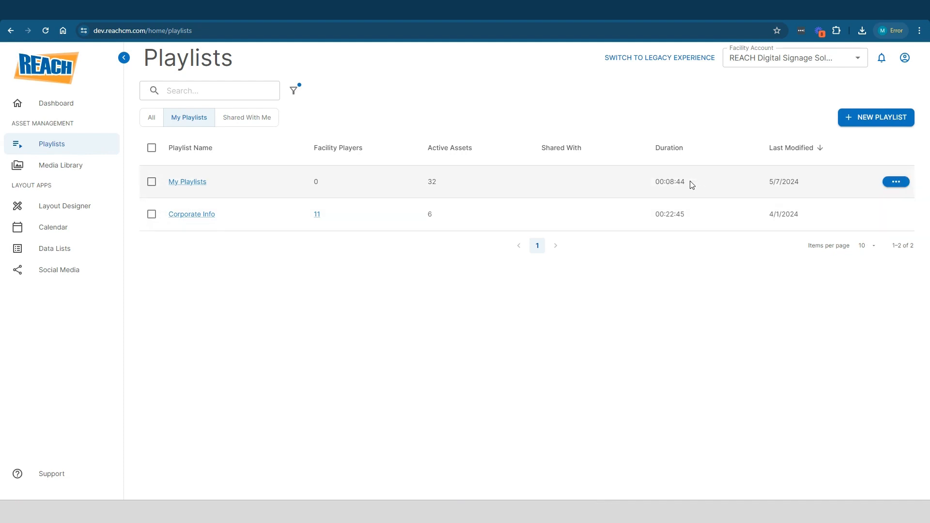
Open the My Playlists playlist to review its assets, and return to the playlist overview
click(897, 182)
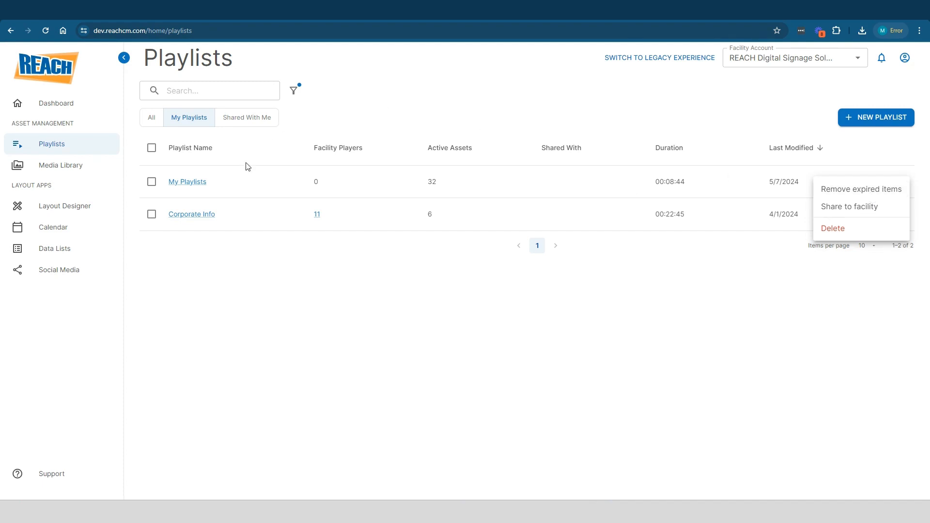
click(198, 187)
click(198, 184)
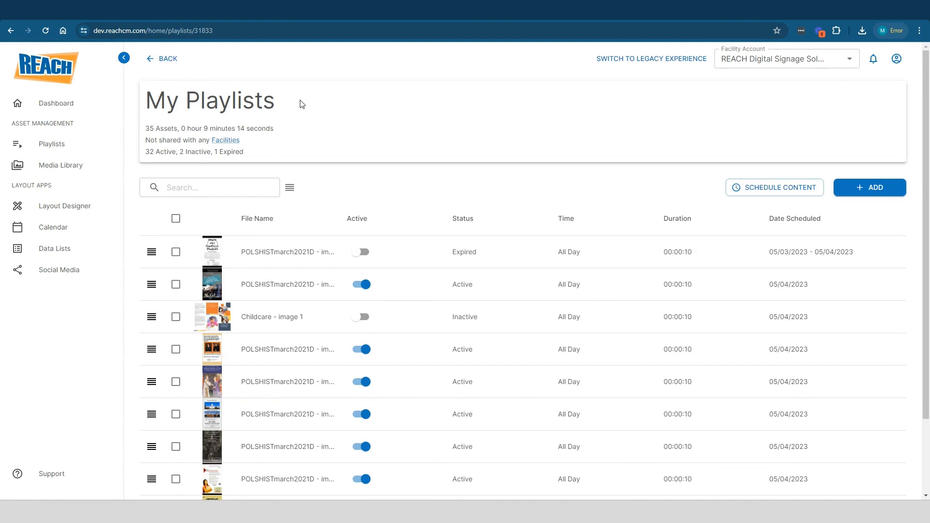
click(169, 60)
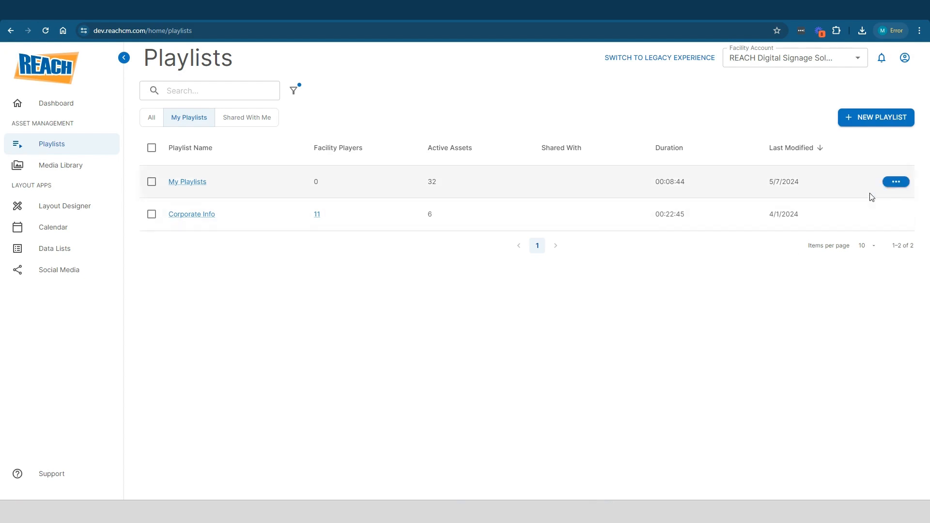
Review the actions available for the My Playlists row, including removing expired items and deletion, without running any
click(896, 181)
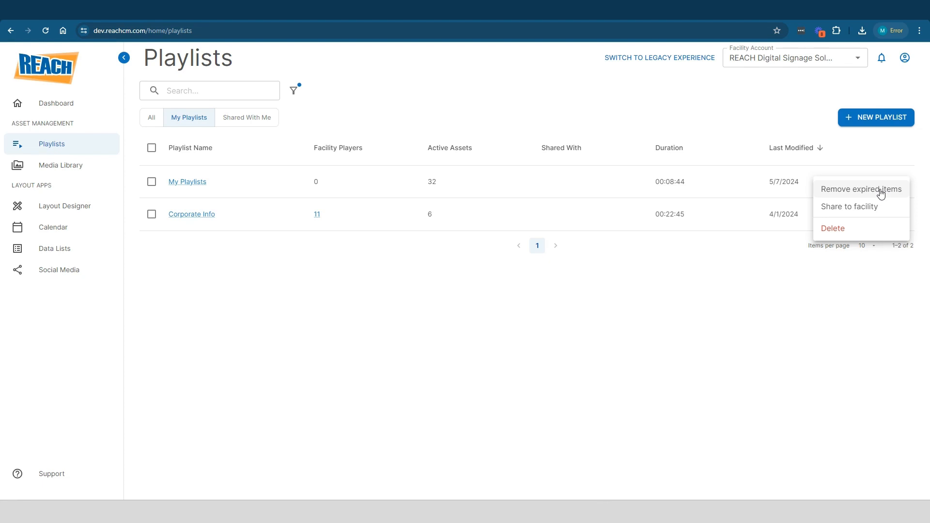
click(680, 326)
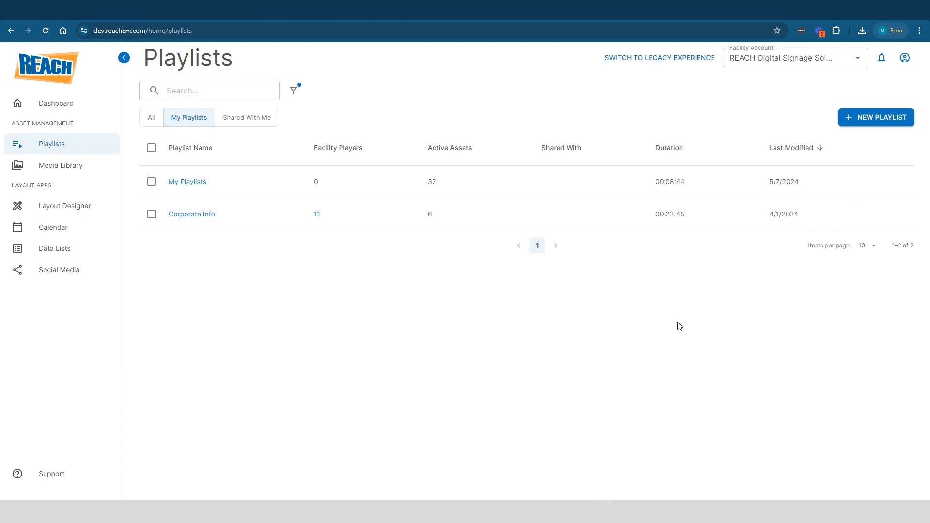
mouse_move(830, 180)
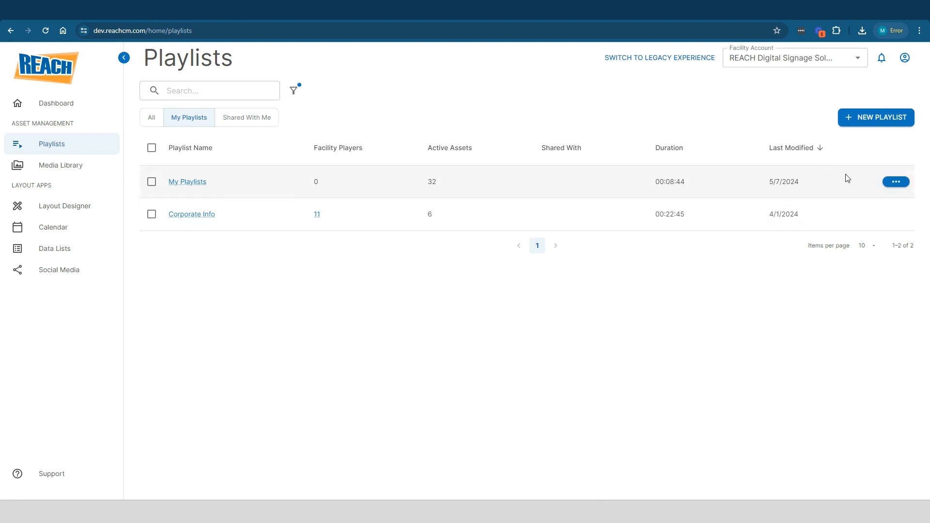
click(889, 182)
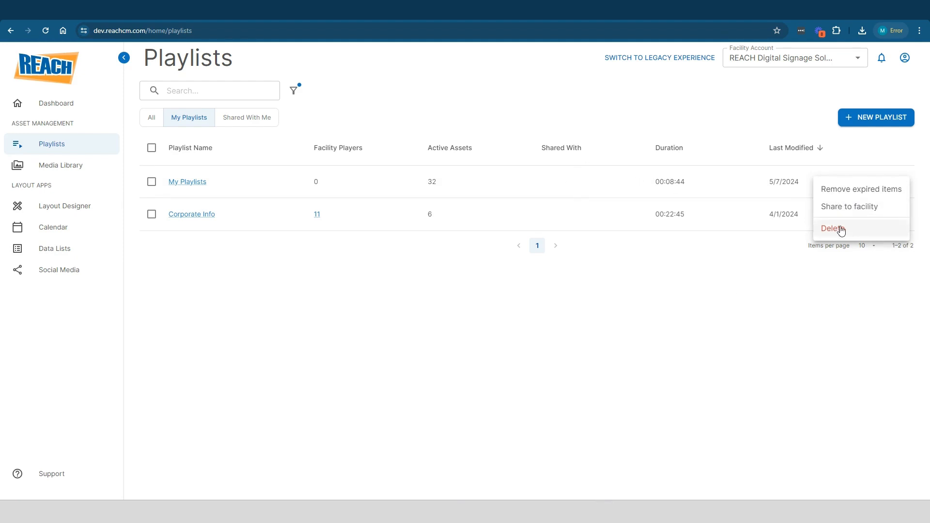
click(826, 266)
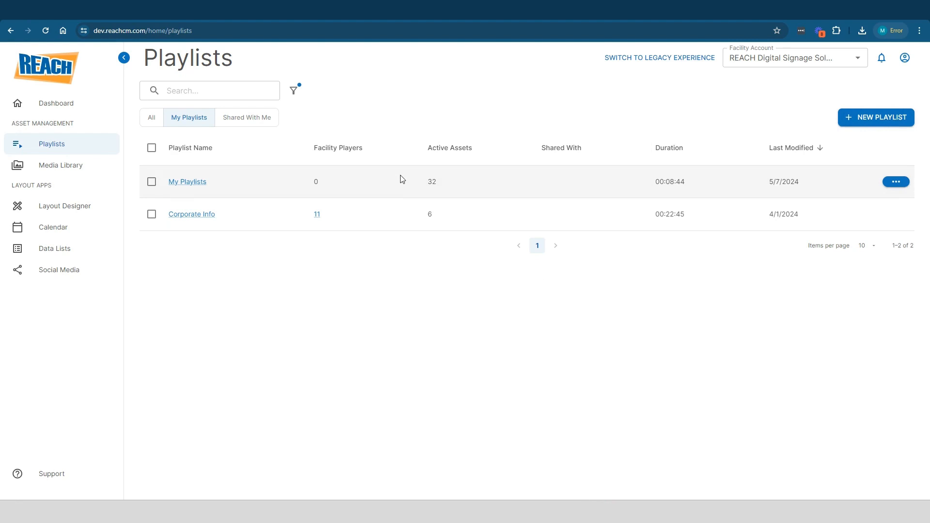
Try switching Show Expired Assets off in the playlist filters, switch it back on, and close the filters without saving
click(294, 92)
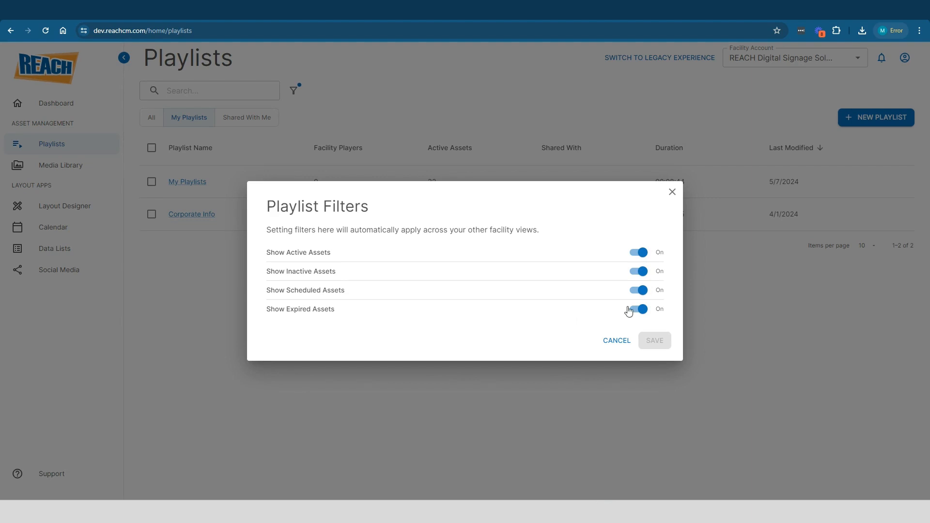
click(641, 312)
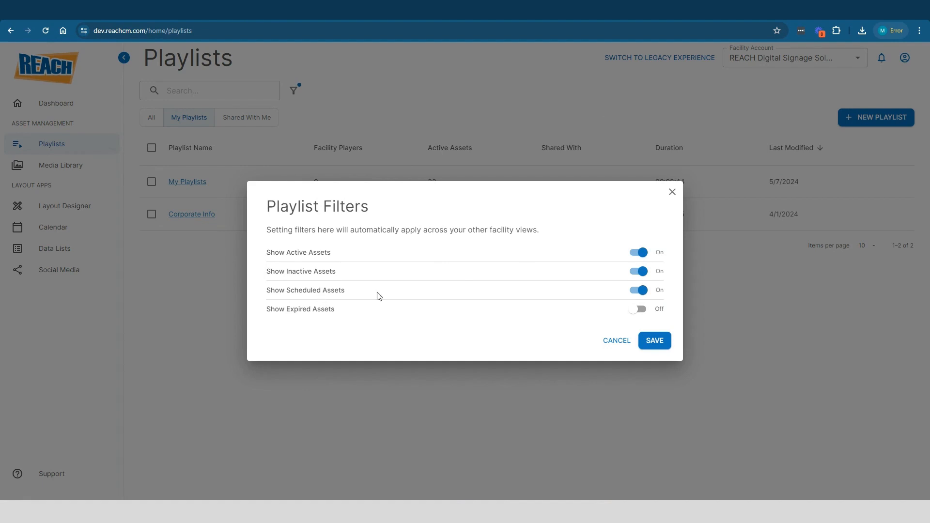
click(632, 310)
click(671, 193)
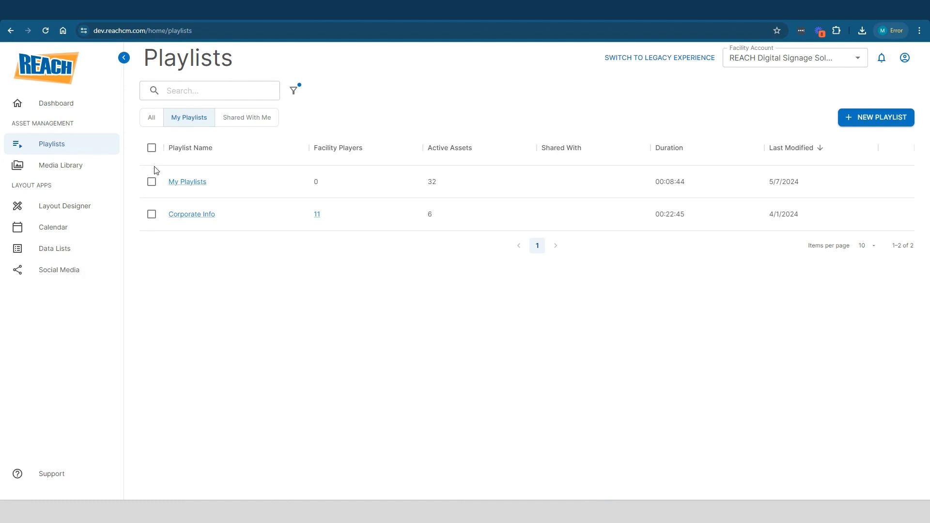
Compare the bulk actions for both selected playlists with the options inside My Playlists, and return to the cleared overview
click(152, 183)
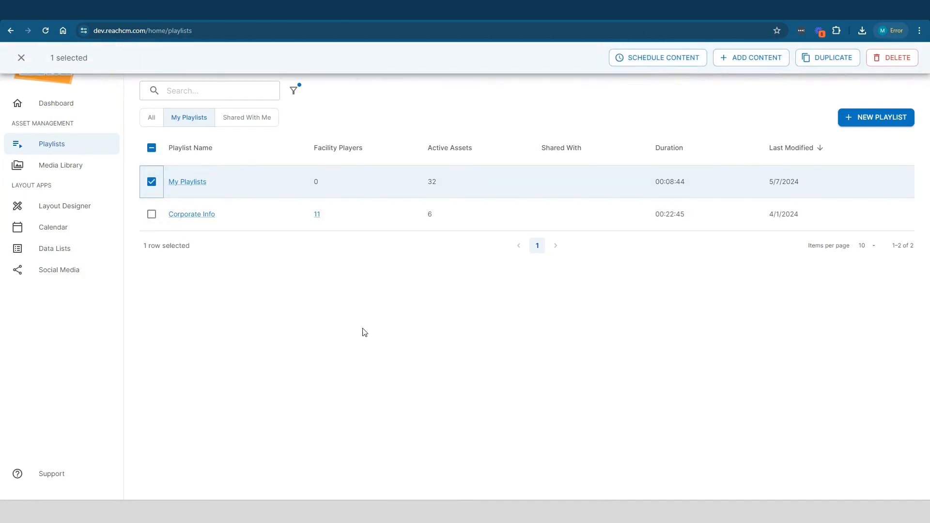
click(152, 214)
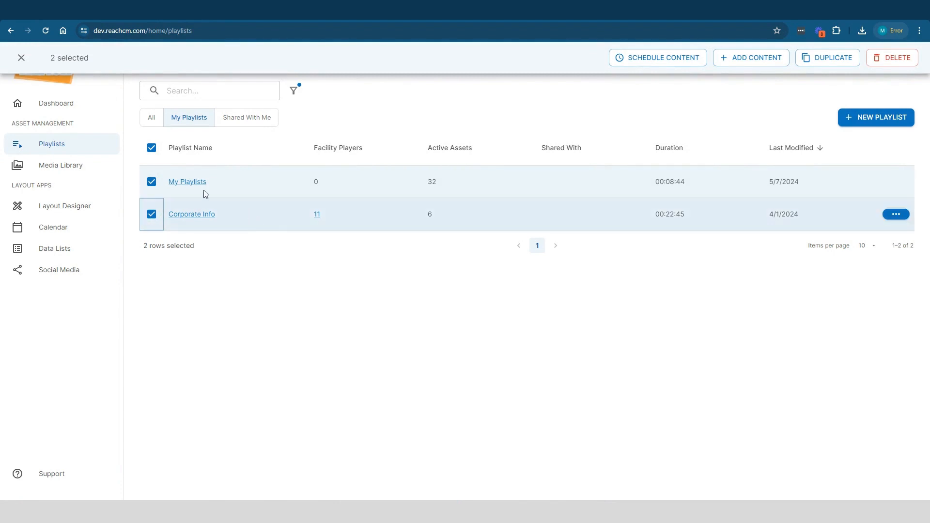
click(152, 148)
click(195, 181)
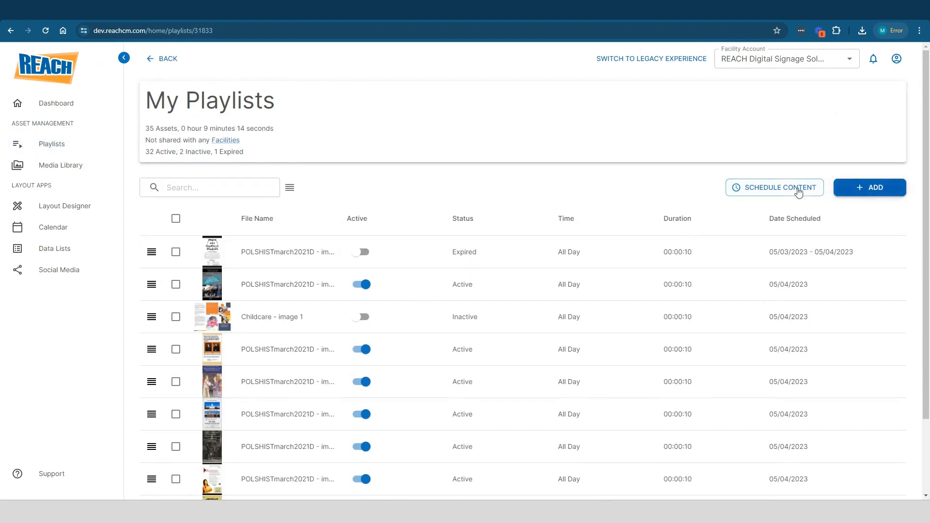
click(167, 60)
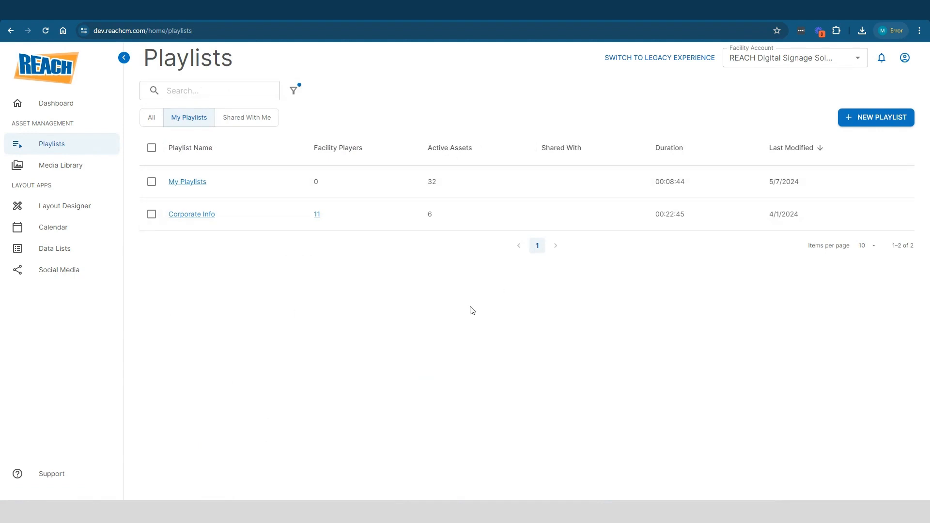
Select both the My Playlists and Corporate Info playlists and start scheduling content for them
click(153, 193)
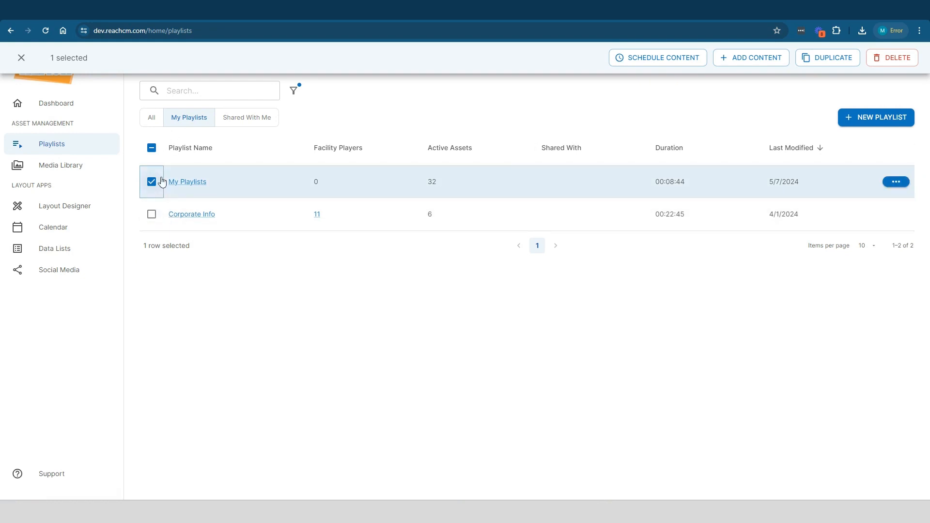
click(152, 214)
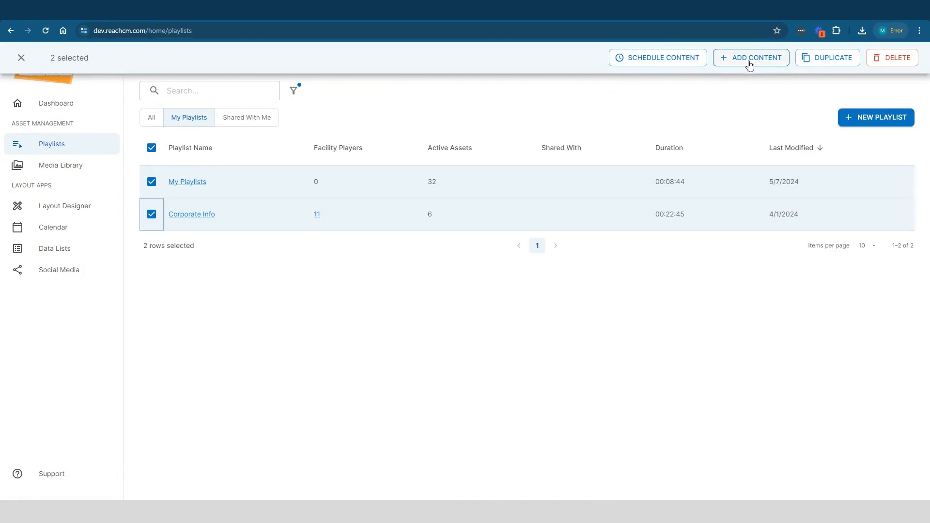
click(677, 60)
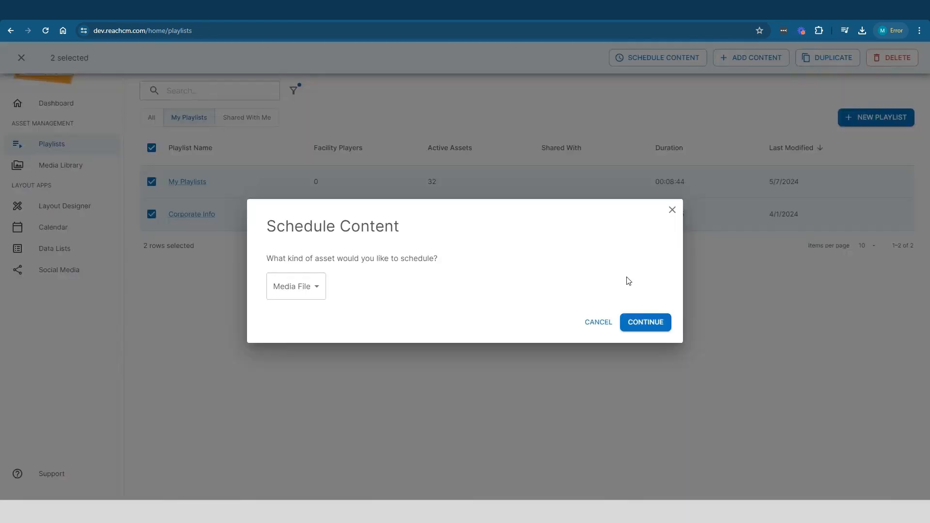
Try Video URL and Upload Files as the asset kind, view the file upload form, and close it without uploading
click(306, 290)
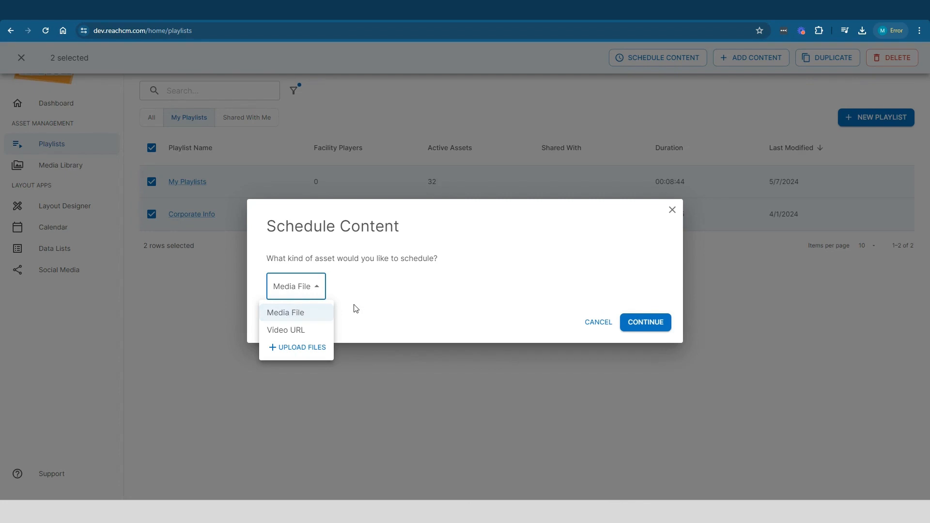
click(308, 334)
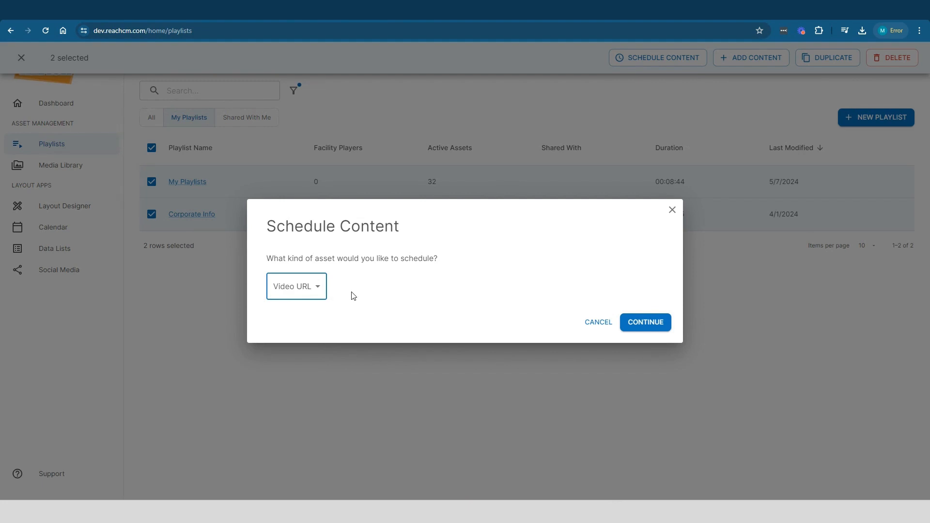
click(318, 294)
click(303, 349)
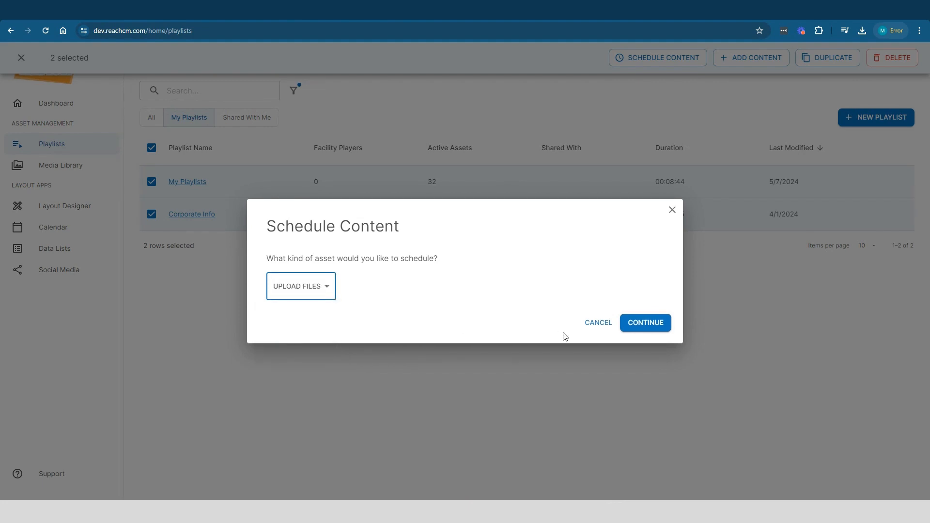
click(660, 325)
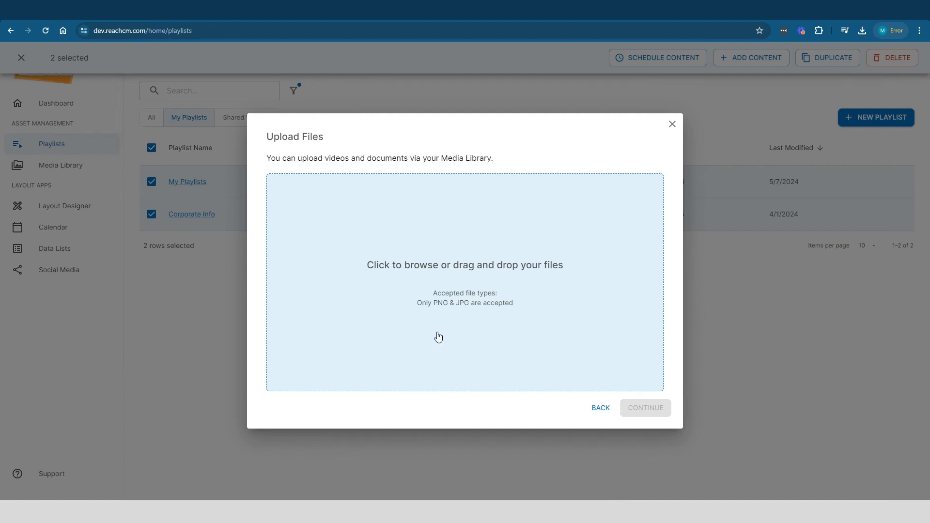
click(673, 126)
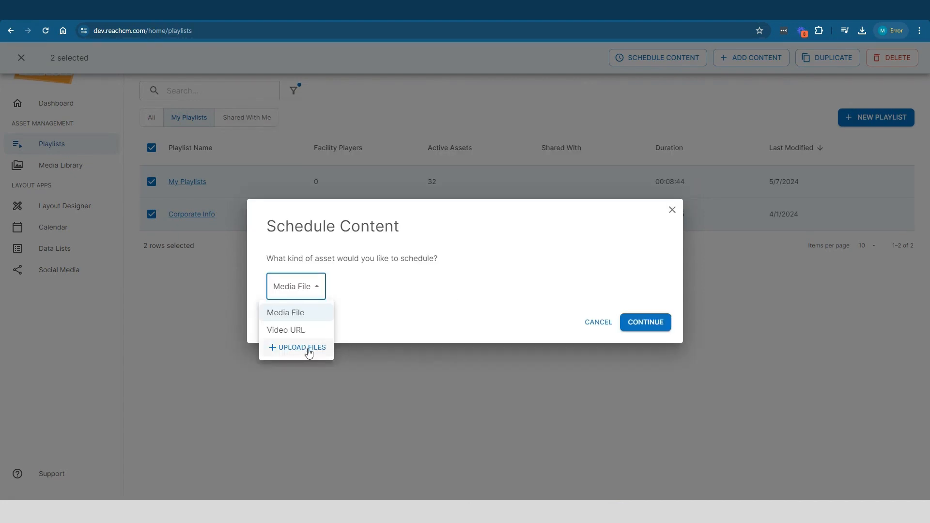
Schedule media files from the library: the GettyImages-481950715 video, the Digital Signage for Colleges YouTube video and REACH Testimonial Quotes.png
click(480, 321)
click(655, 322)
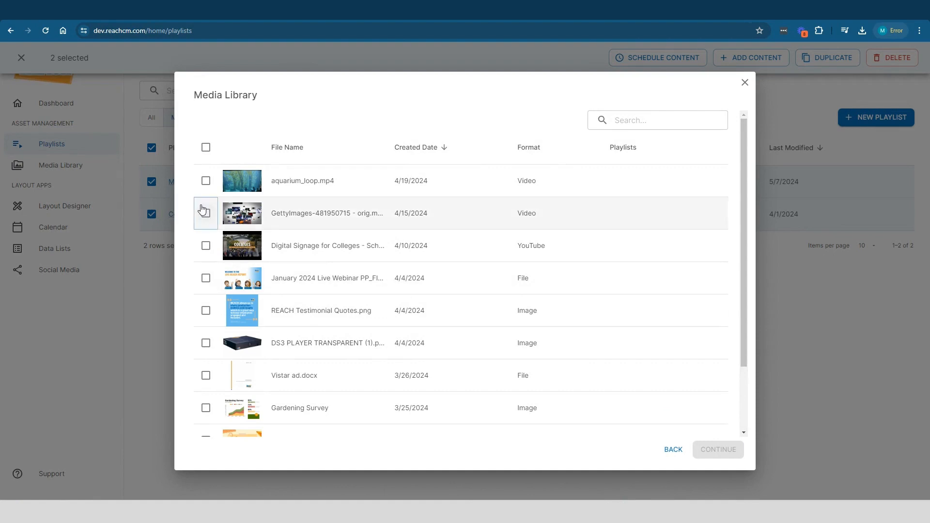
click(206, 213)
click(206, 246)
click(205, 311)
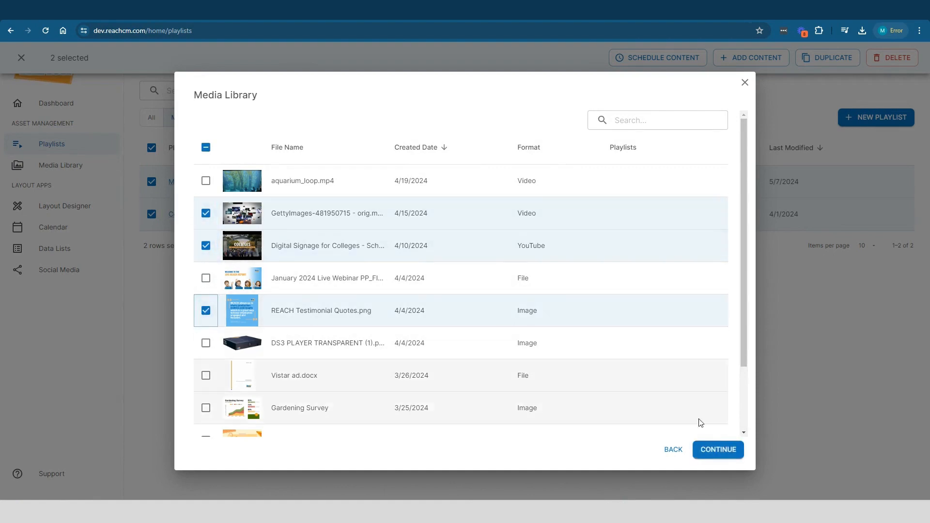
click(721, 460)
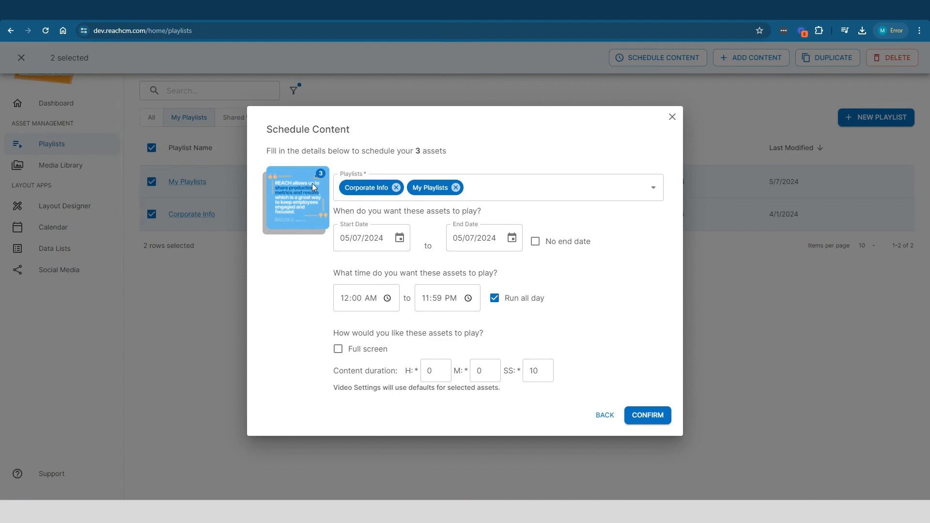
Remove My Playlists from the schedule's target playlists and add it back alongside Corporate Info
click(455, 188)
click(418, 186)
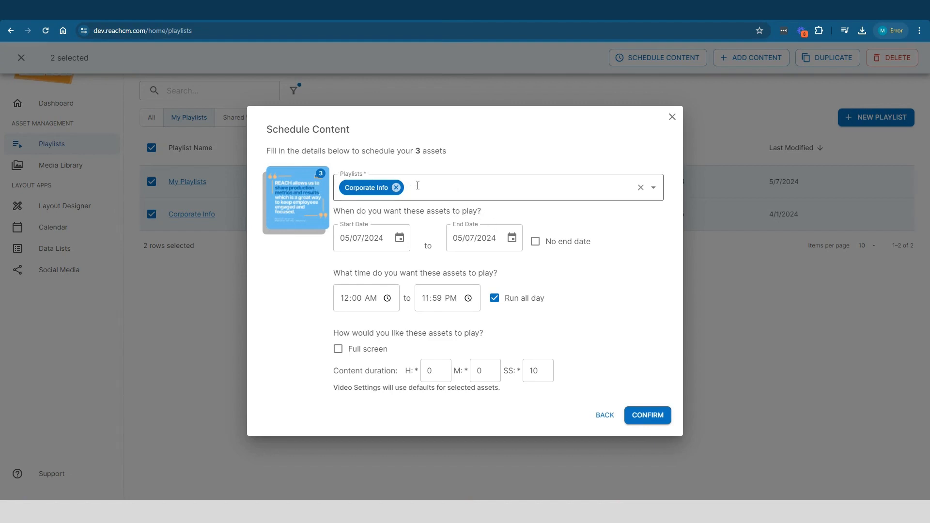
click(401, 231)
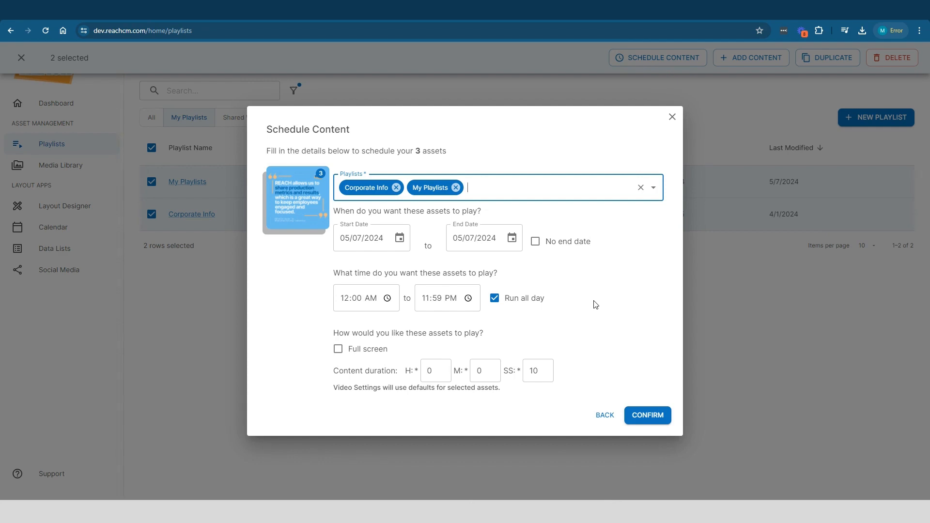
Close the scheduling form without confirming and upload the Onboarding Strategy Plan document, Product Meeting.pptx and Testing.docx to both selected playlists
click(672, 117)
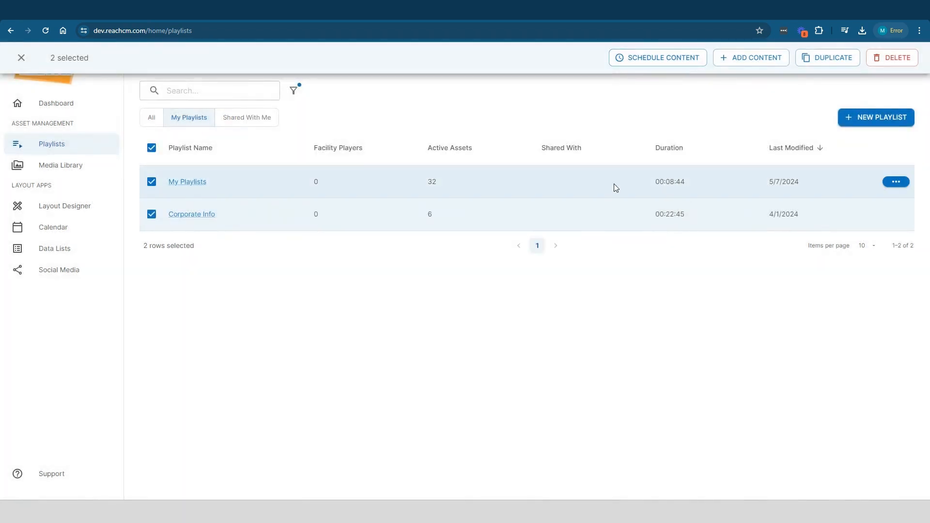
click(751, 59)
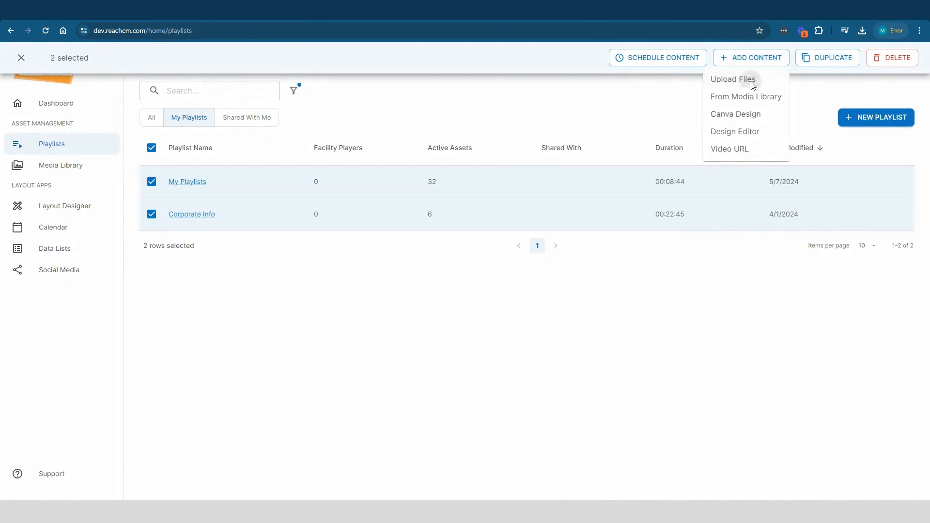
click(750, 83)
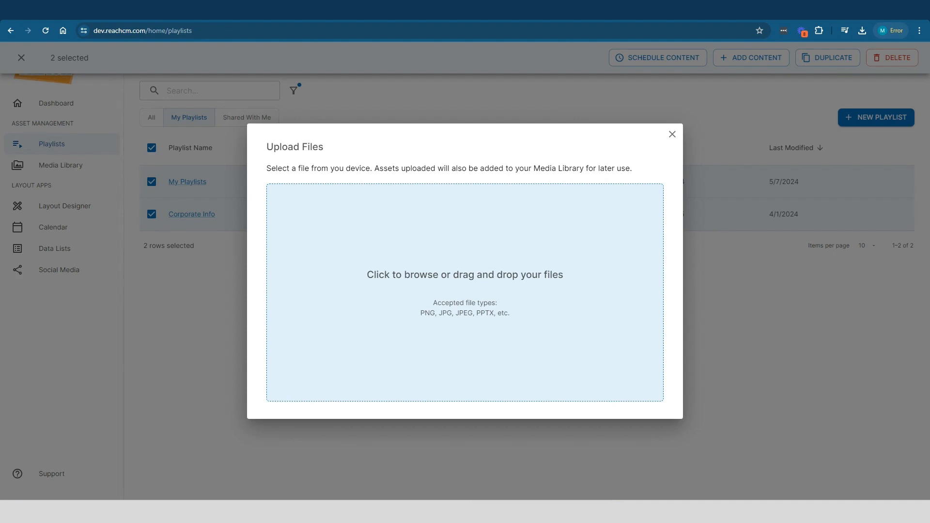
drag(557, 271, 519, 255)
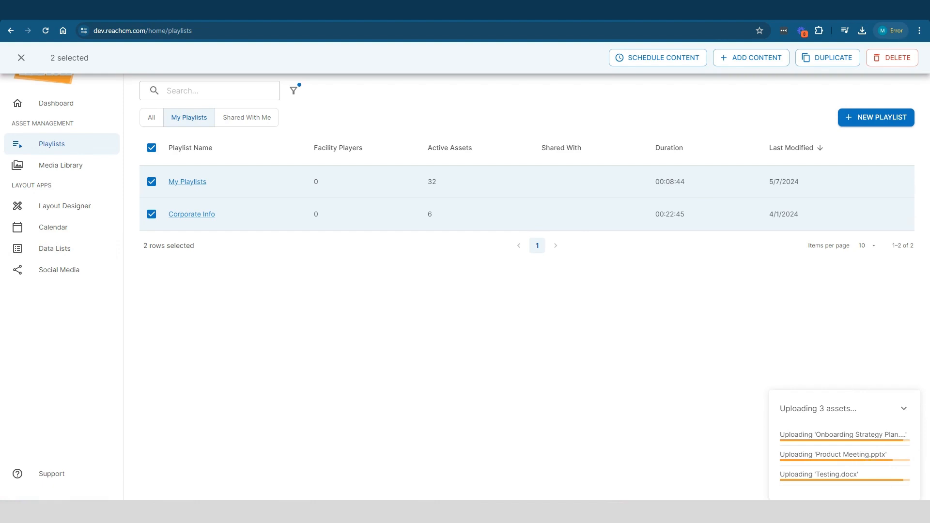
Start a Design Editor design for the selected playlists, collapse the upload progress notice and apply the Now Accepting Orders template
click(745, 59)
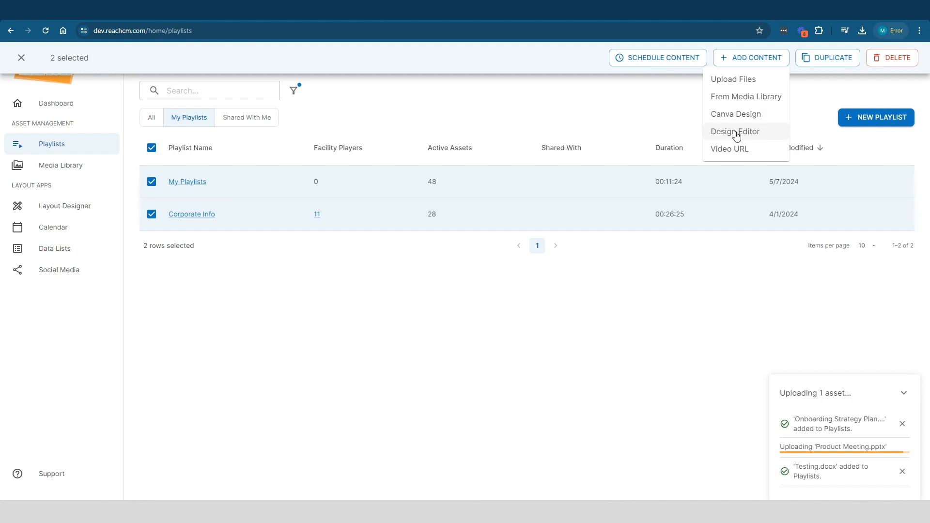
click(735, 133)
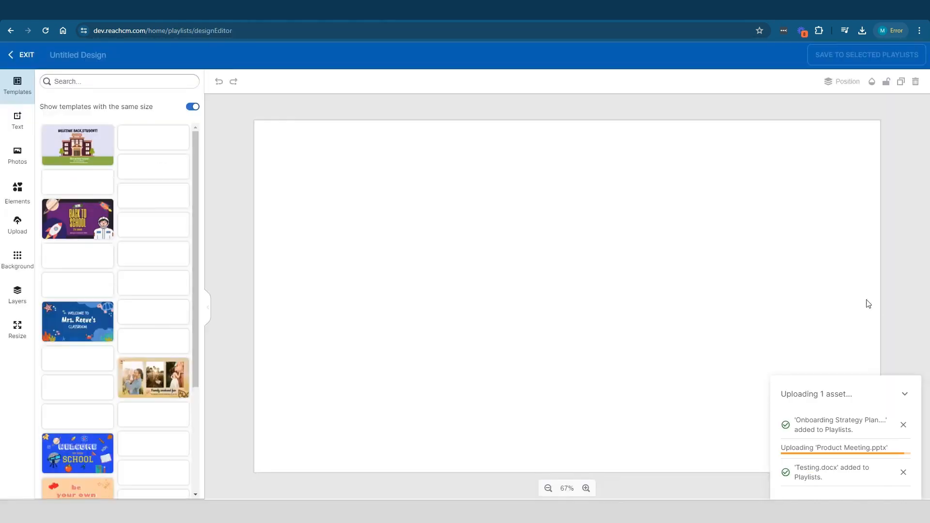
click(905, 394)
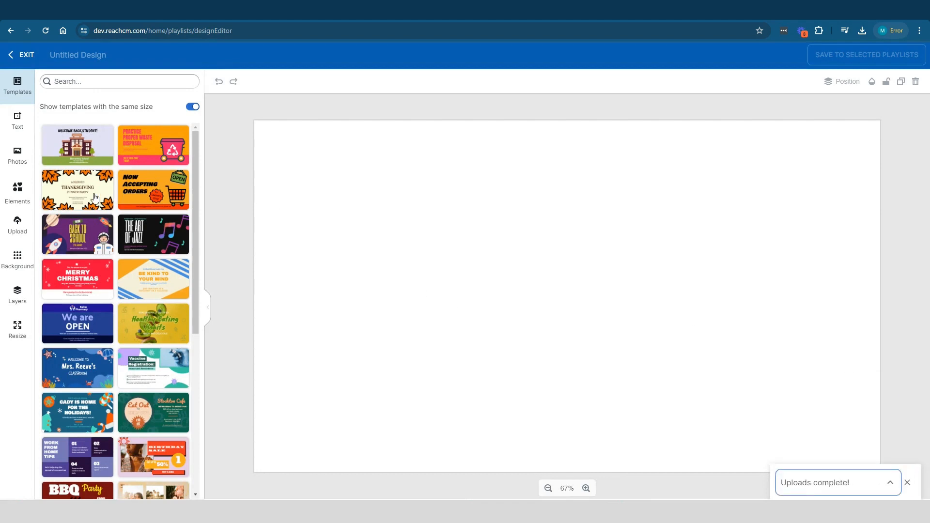
click(167, 198)
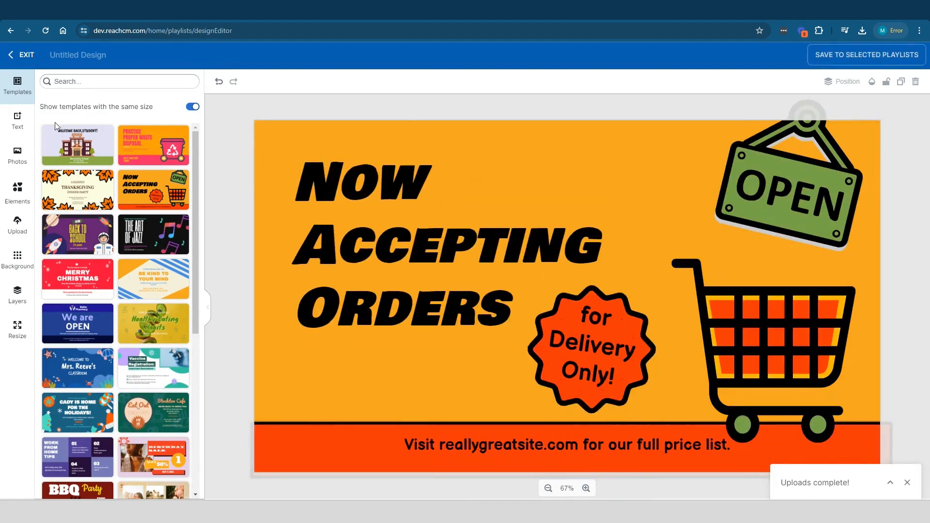
Look through the editor's text, photo, element, upload and background options, and exit the design without saving
click(17, 121)
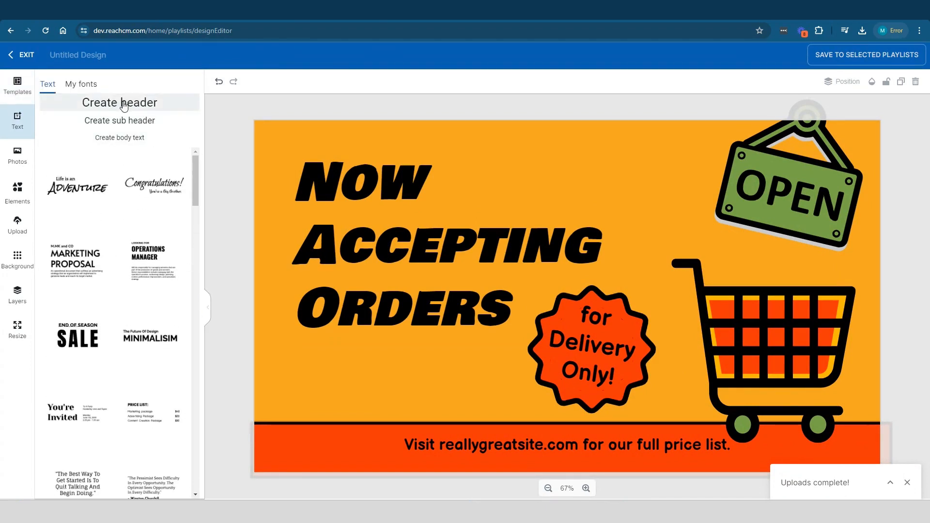
click(18, 156)
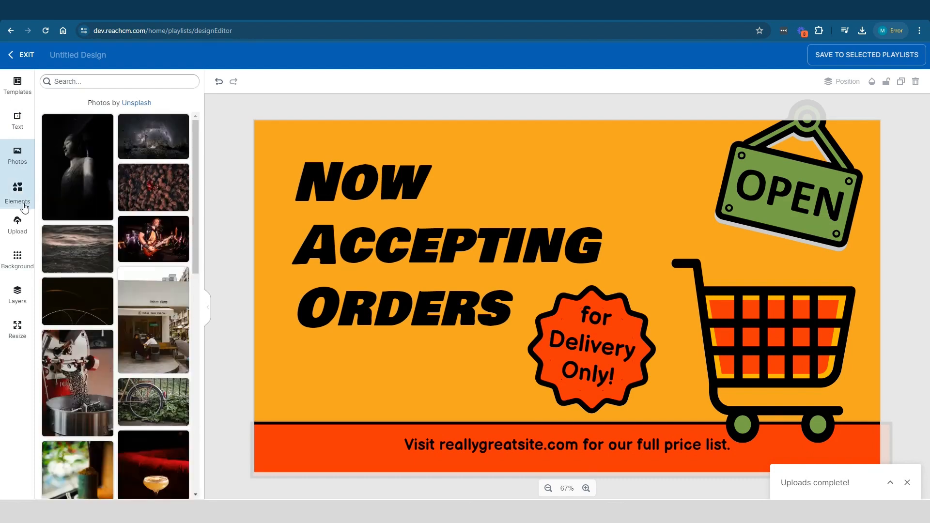
click(18, 193)
click(17, 226)
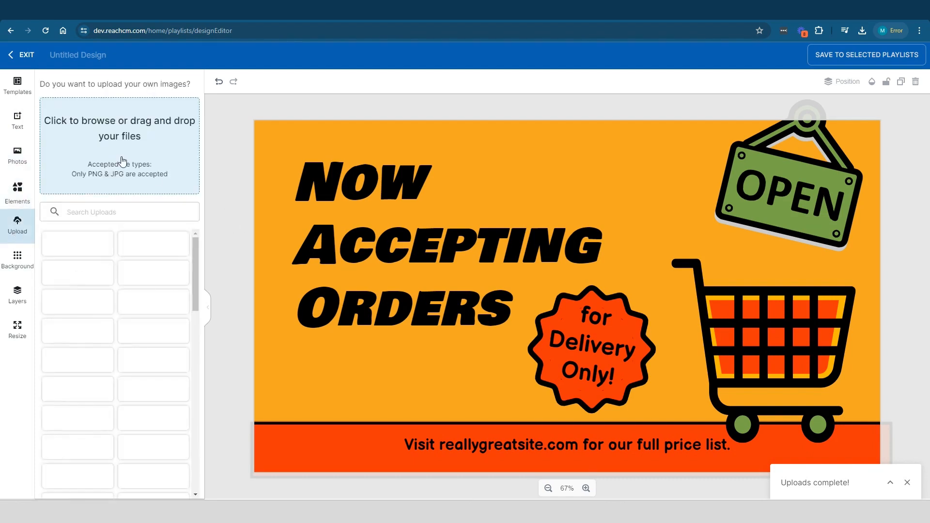
click(22, 259)
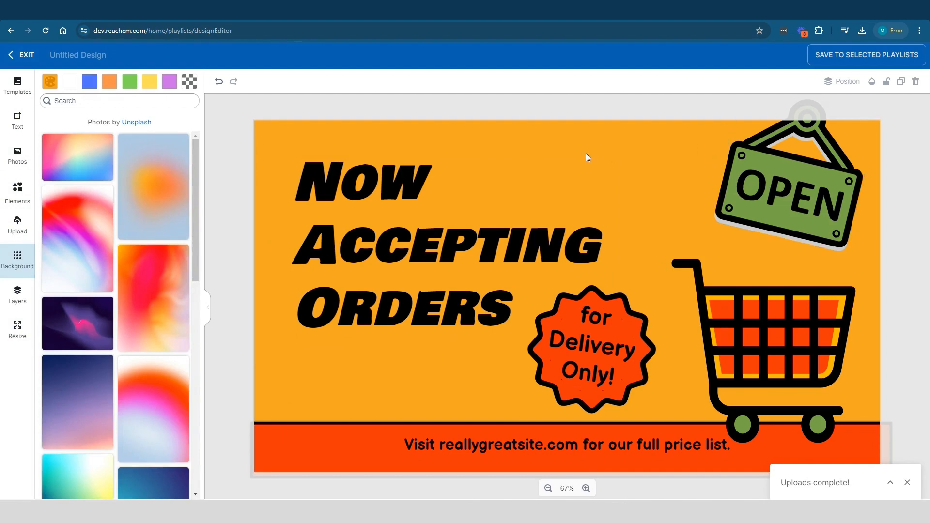
click(23, 57)
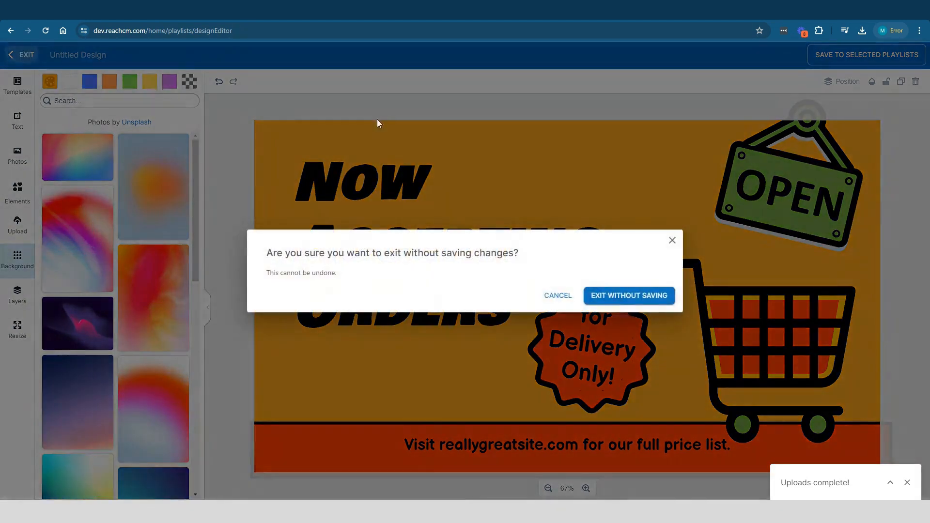
click(600, 306)
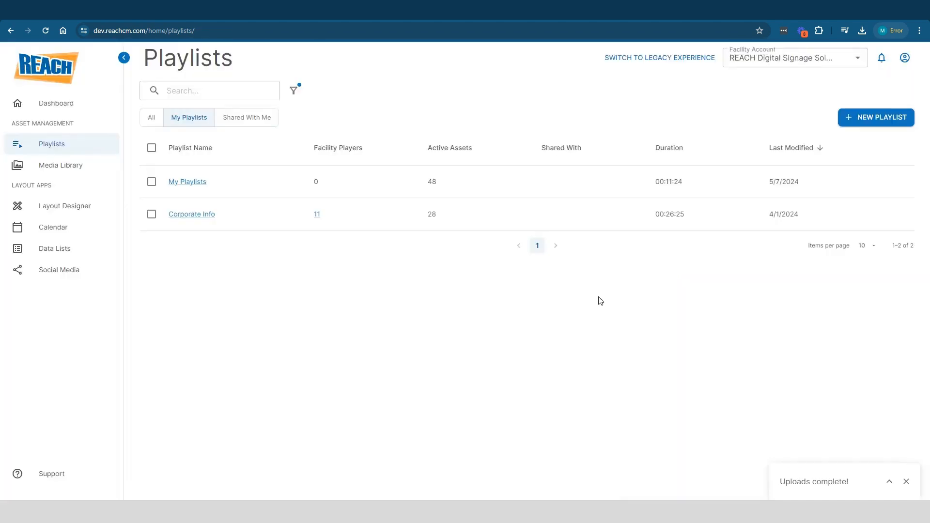
Select My Playlists, check which content sources can be added to it, and clear the selection
click(152, 182)
click(723, 63)
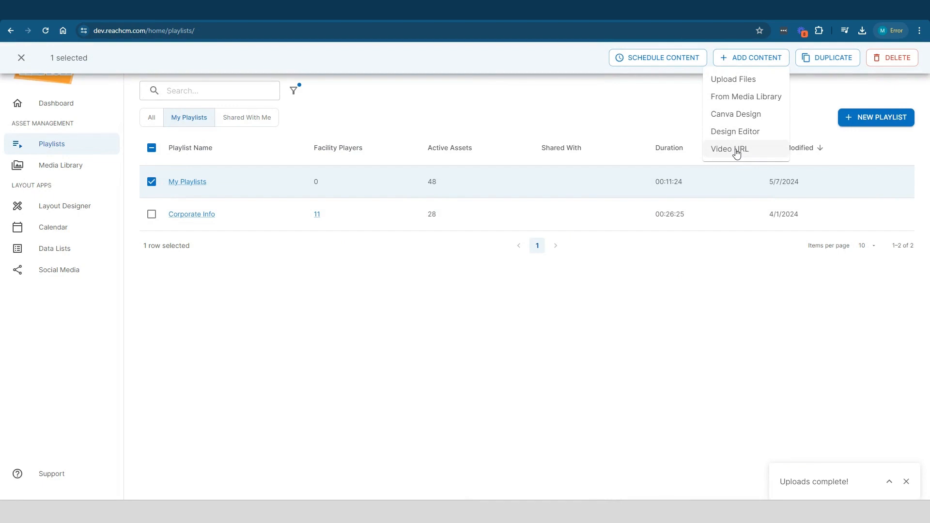
click(720, 328)
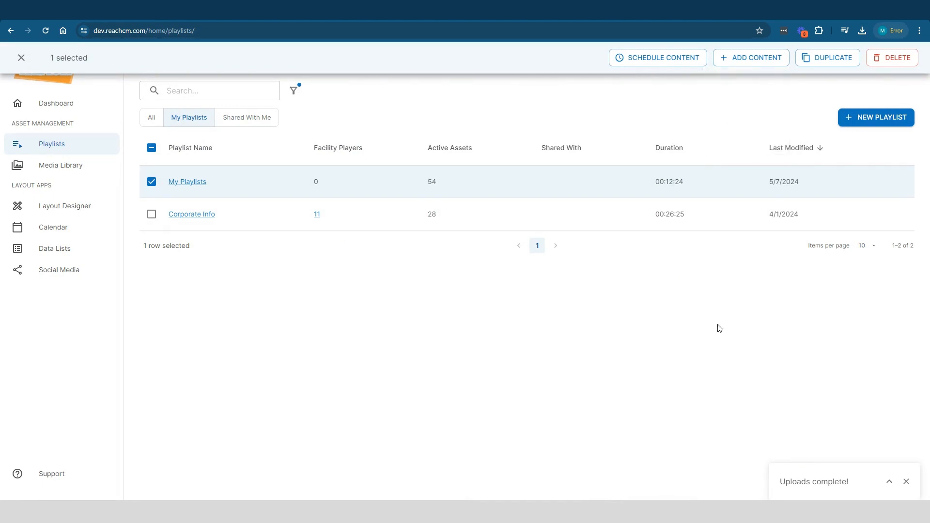
click(21, 58)
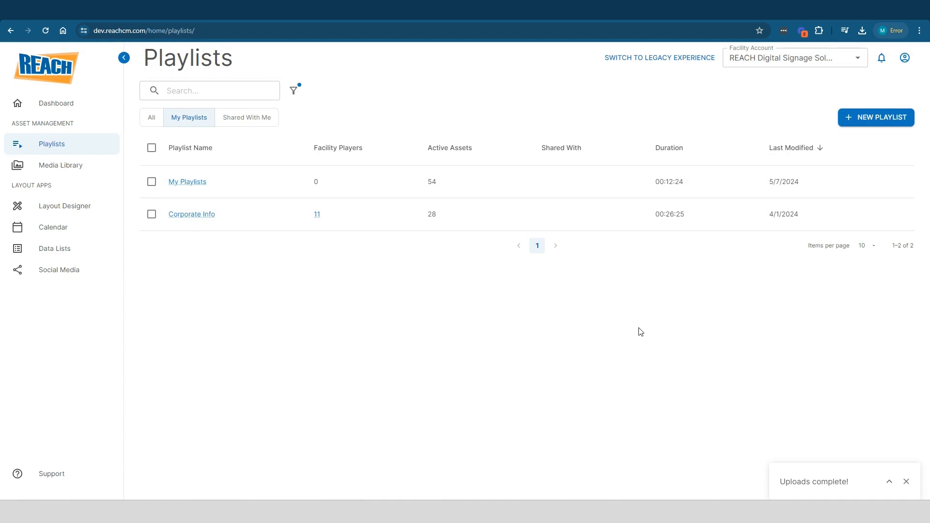
Select My Playlists and Corporate Info, view the file upload form for scheduling content, and close it without uploading
click(152, 182)
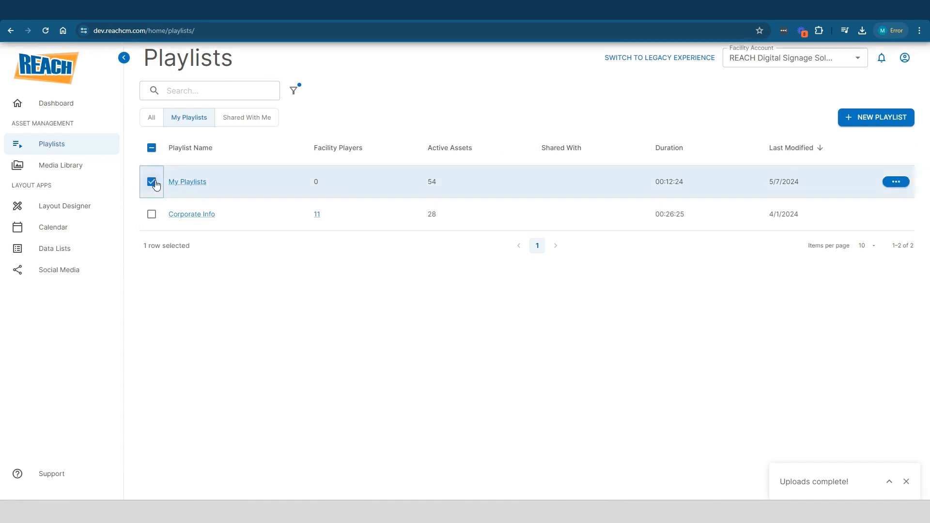
click(153, 215)
click(630, 57)
click(296, 286)
click(286, 347)
click(637, 323)
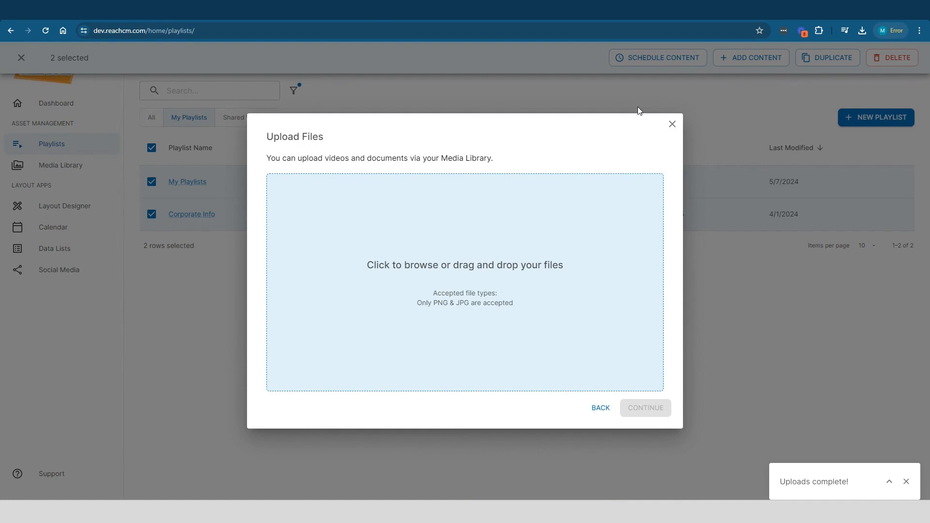
click(673, 127)
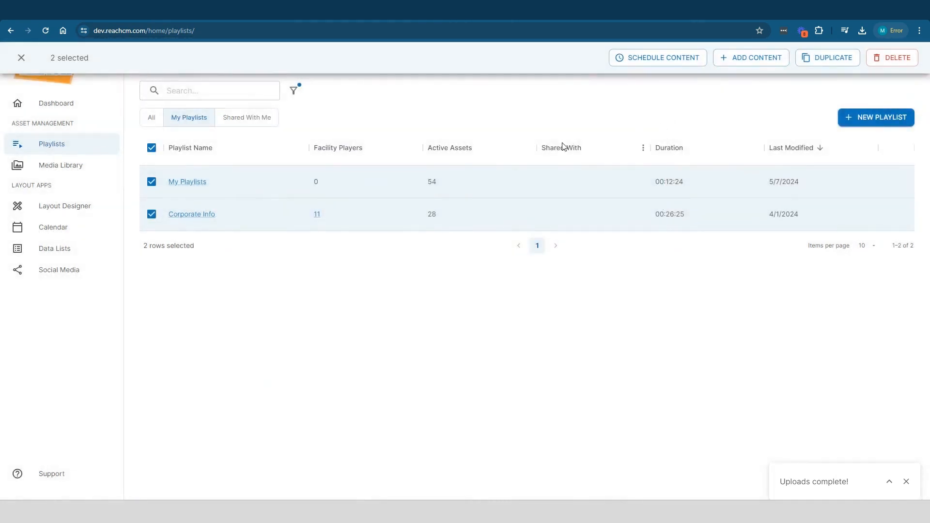
Review the sources for adding content to both selected playlists, and deselect all playlists
click(736, 64)
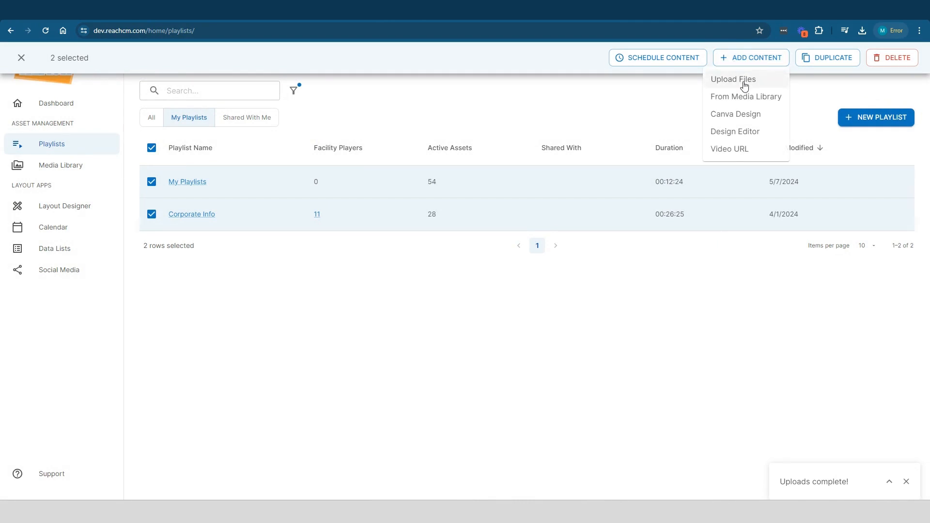
click(465, 331)
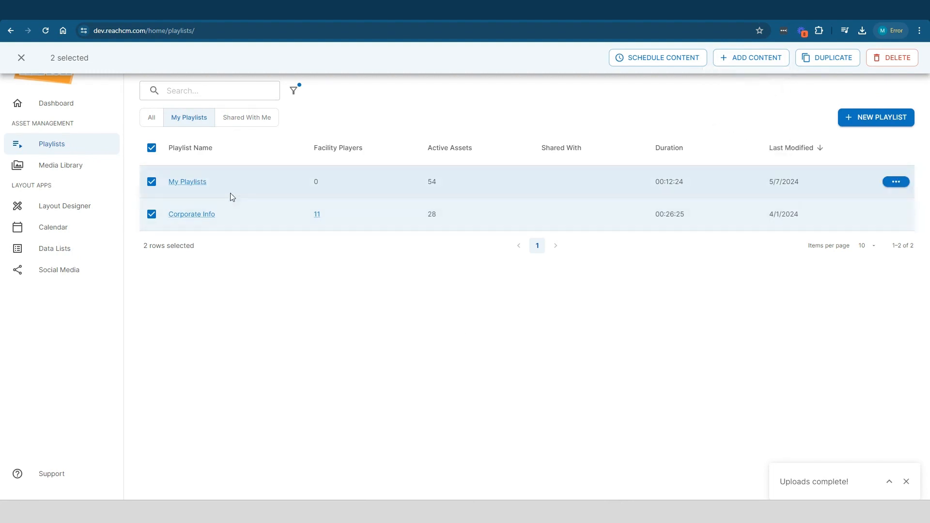
click(152, 148)
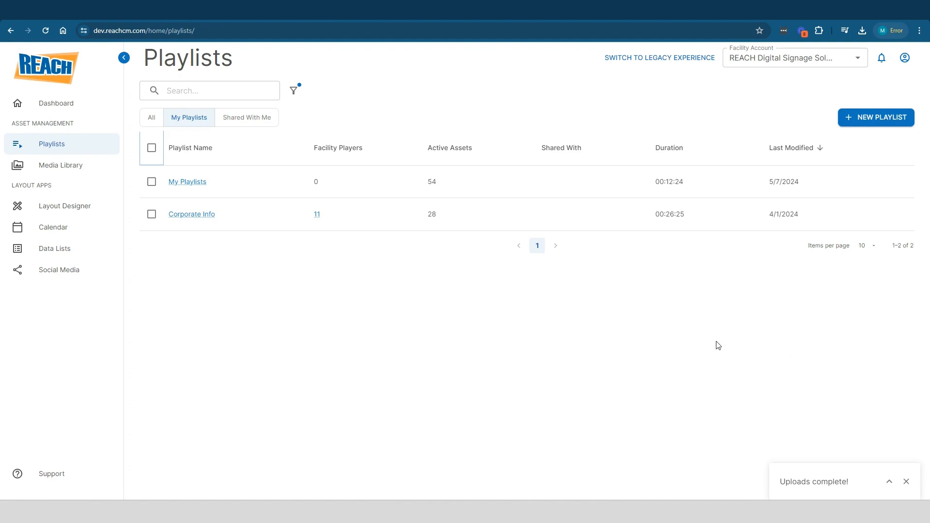
Go to the Media Library, view its form for uploading files, and close it without adding anything
click(79, 167)
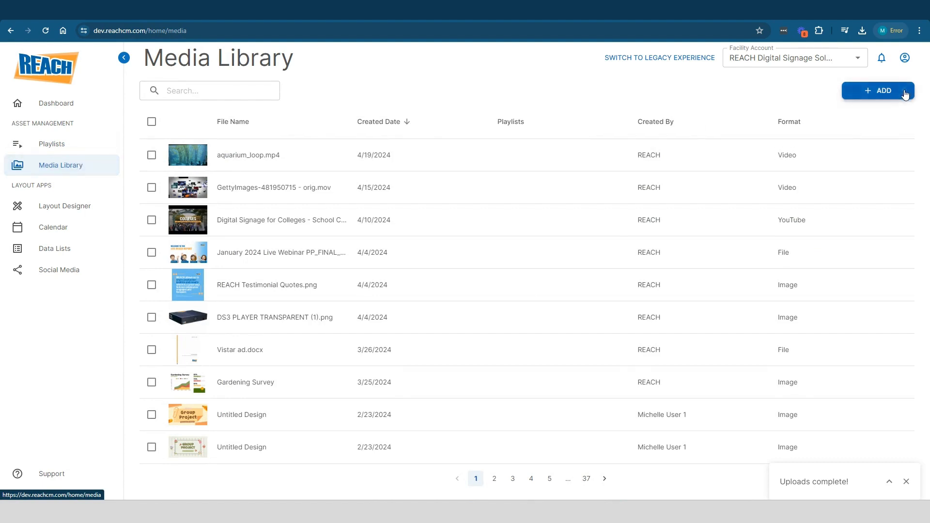
click(884, 92)
click(885, 114)
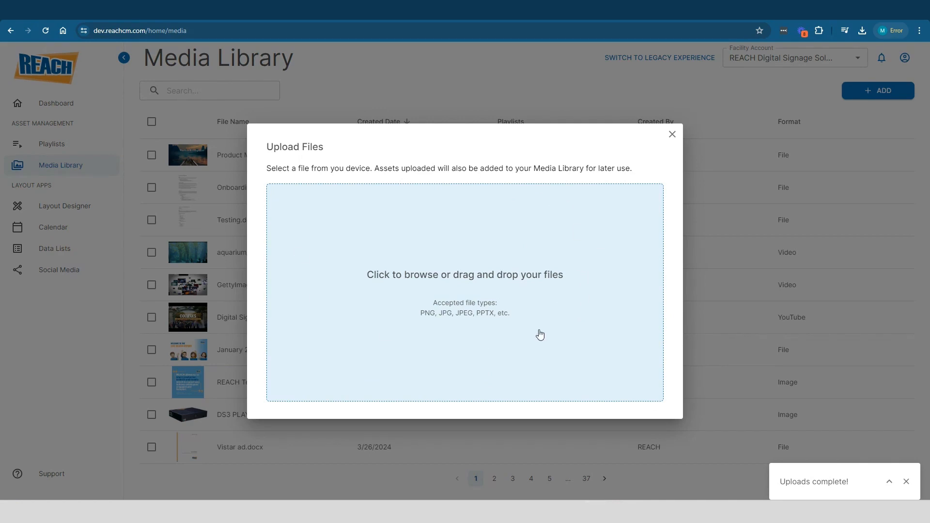
click(672, 134)
Return to the playlists page, select both My Playlists and Corporate Info, and clear the selection
click(48, 148)
click(151, 181)
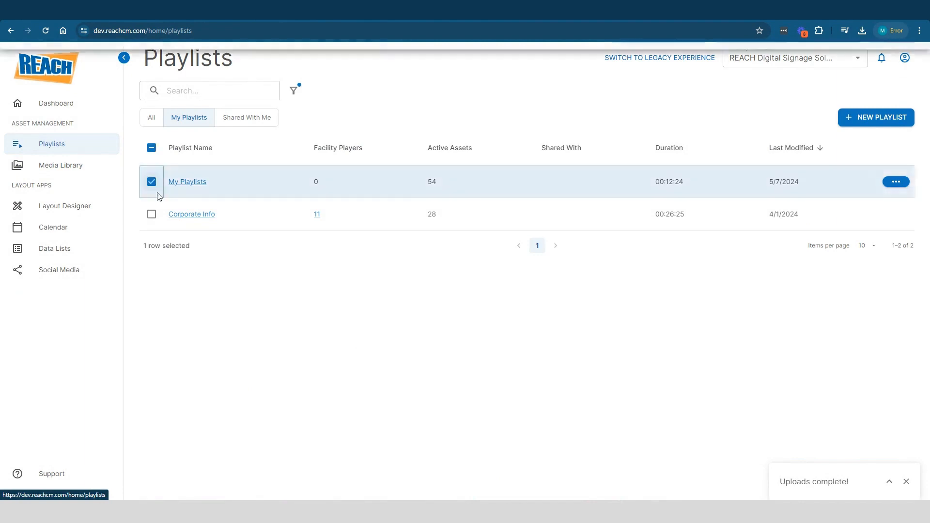
click(152, 215)
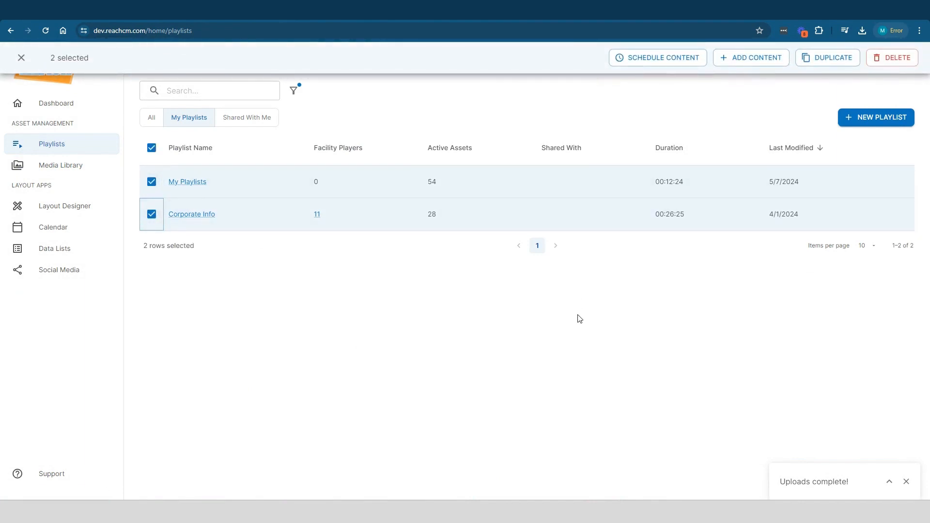
click(151, 148)
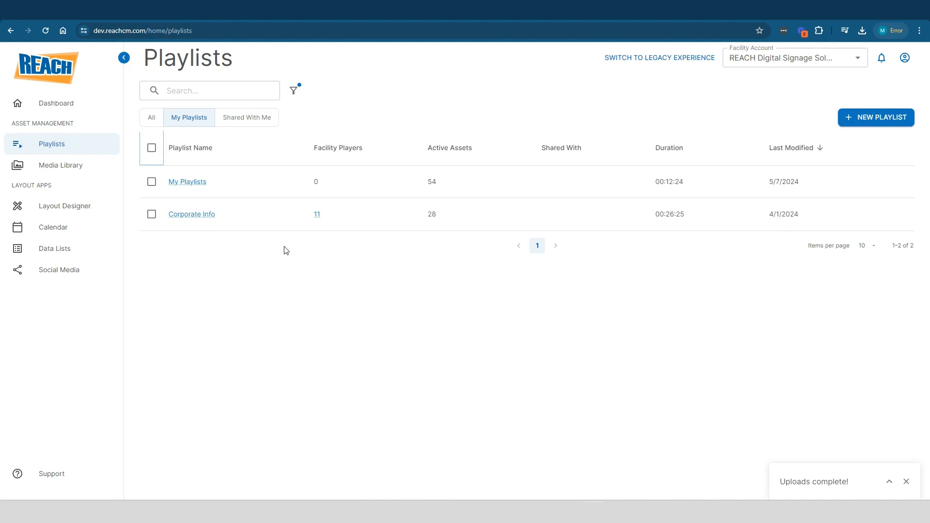
Create a new playlist named with the presenter's first name followed by Demo
click(903, 125)
click(297, 269)
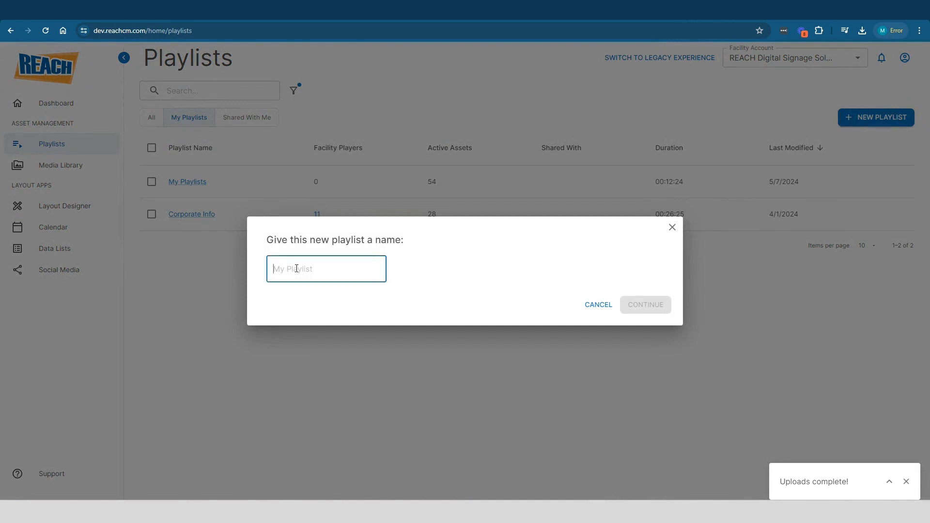
text(Michelle Demo)
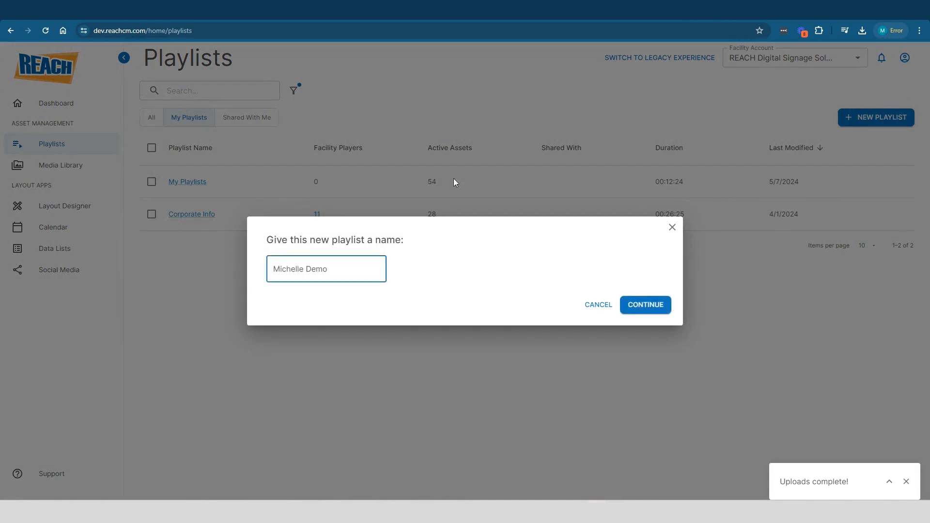
click(656, 304)
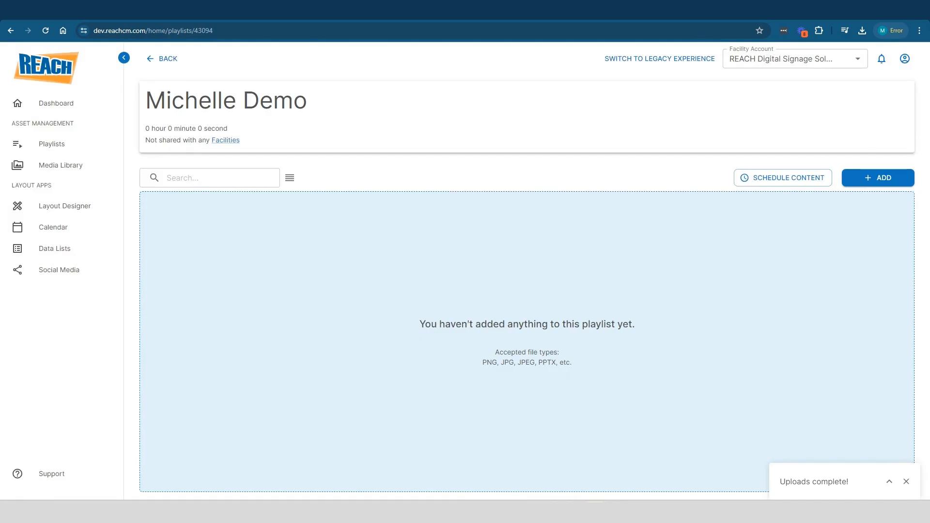
Check the kinds of asset that can be scheduled in the new playlist, and close the scheduling form
click(812, 179)
click(315, 291)
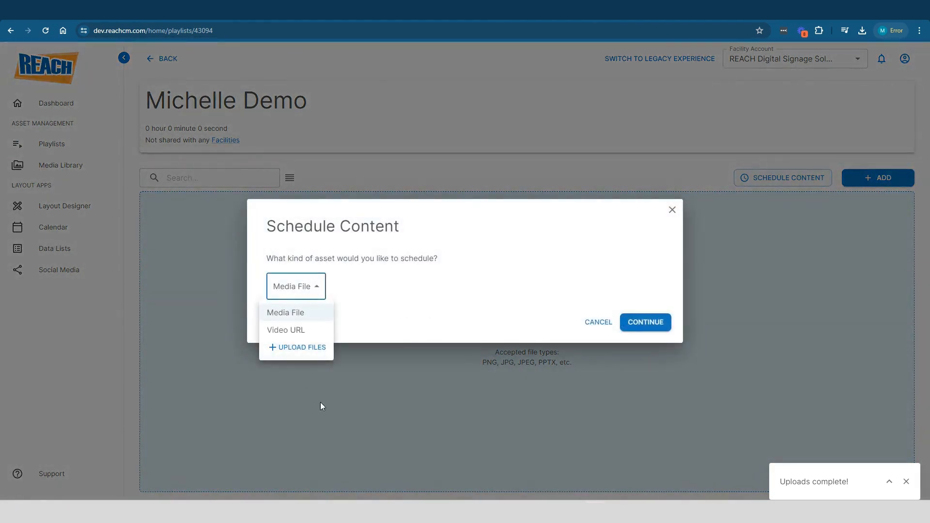
click(673, 214)
click(673, 212)
View the new playlist's file upload form, close it without uploading, and go back to the list of playlists
click(879, 178)
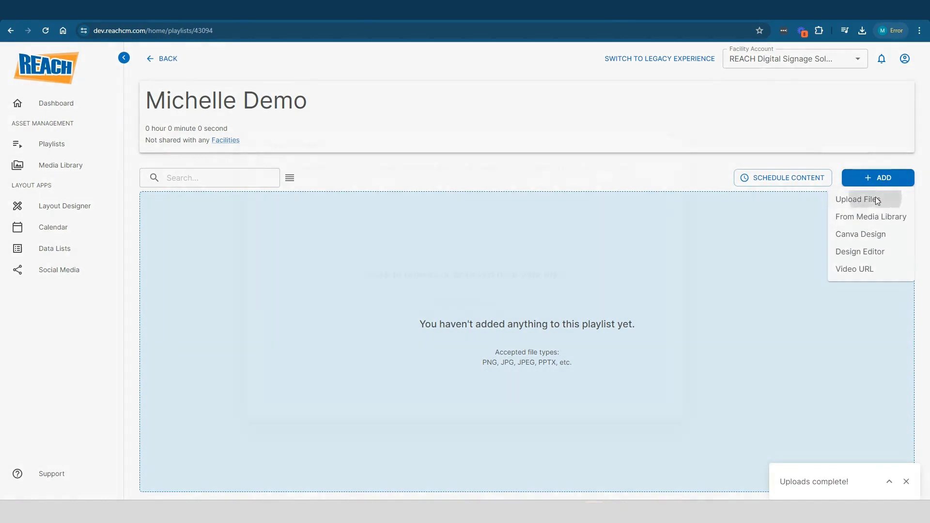
click(876, 197)
click(672, 136)
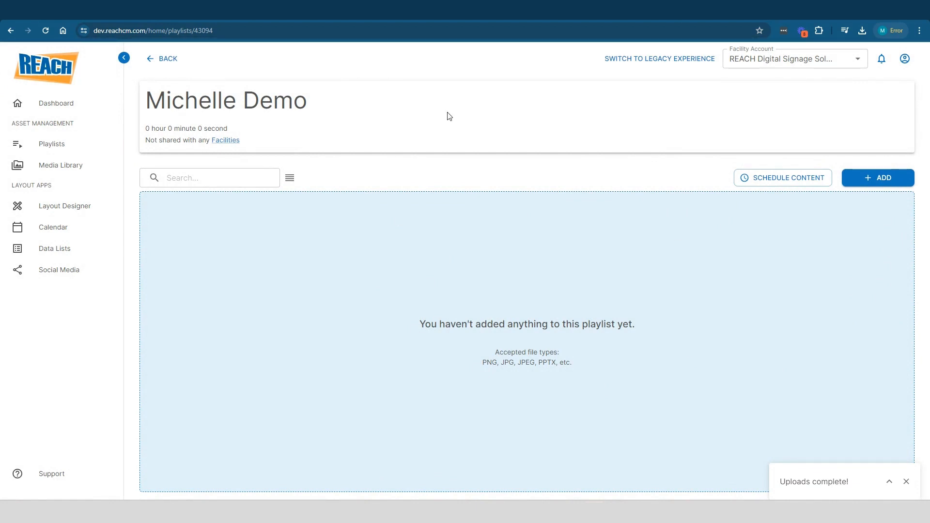
click(170, 63)
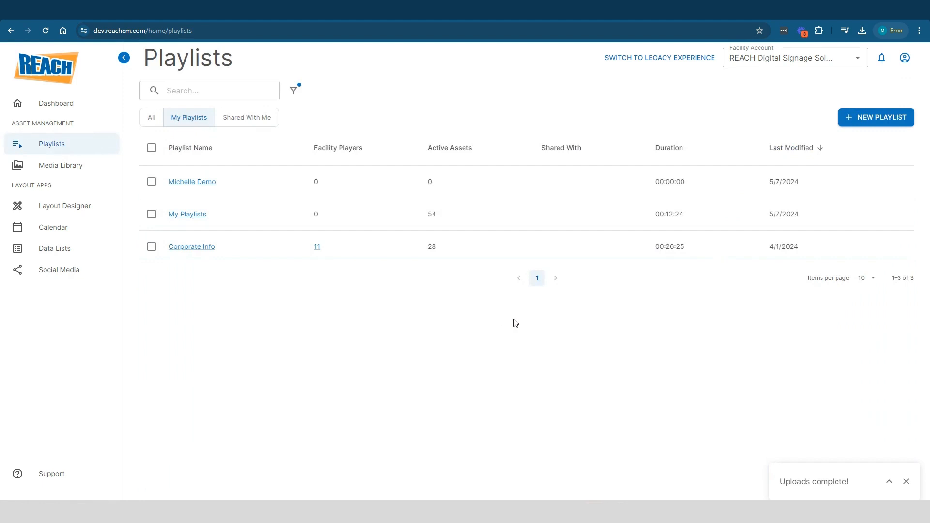